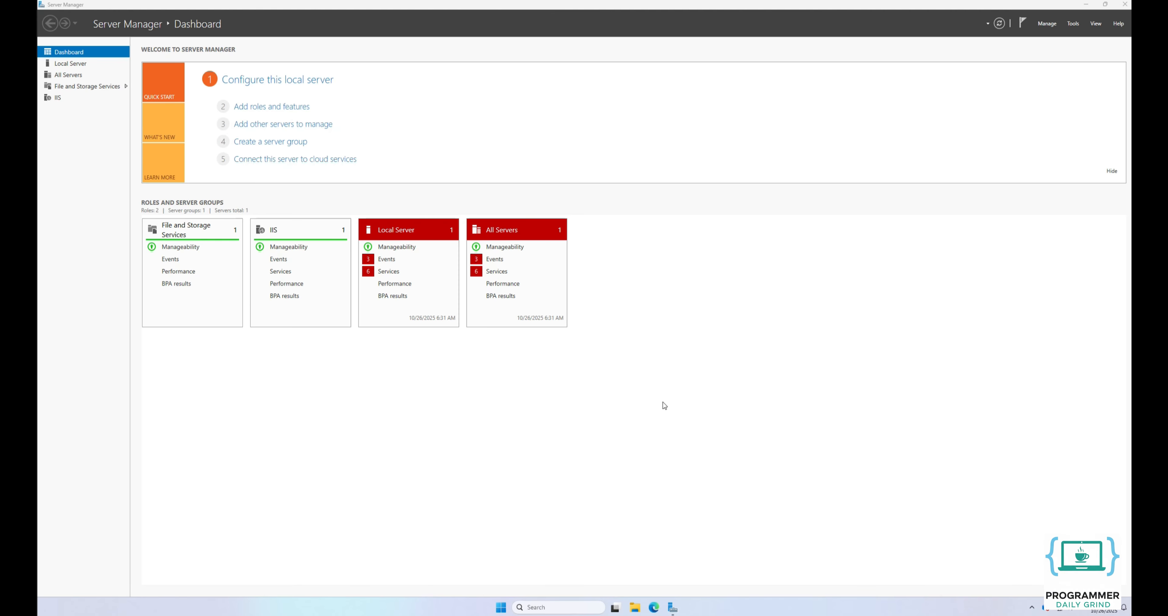
# Step: Open Windows PowerShell in a maximized window and run ipconfig to examine the server's current IP configuration
pyautogui.click(504, 610)
pyautogui.write('powershell')
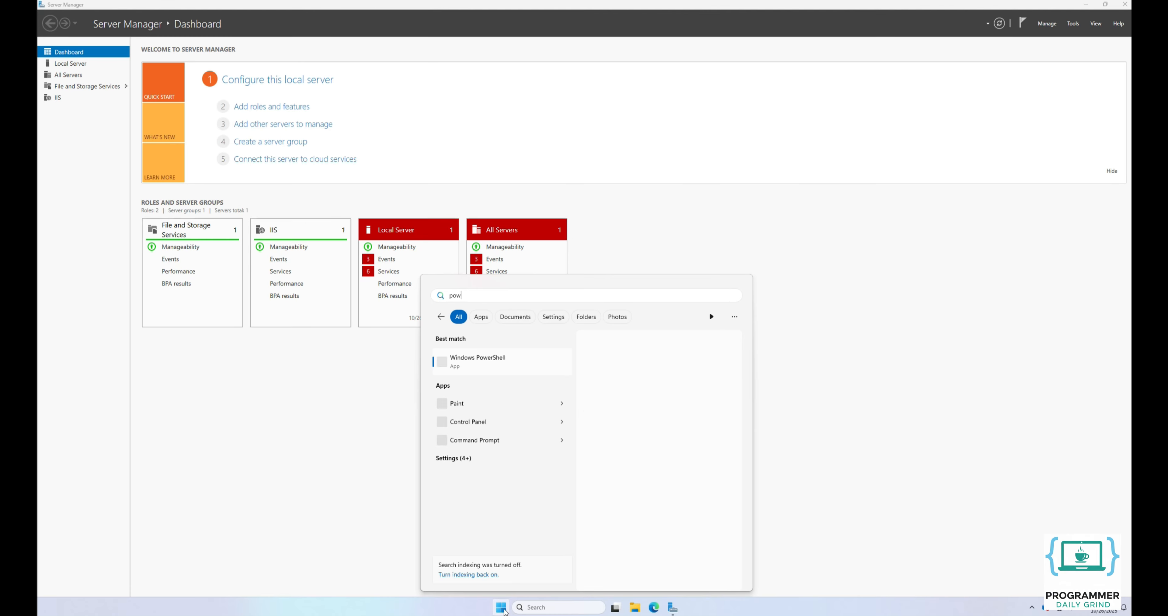
pyautogui.press('Return')
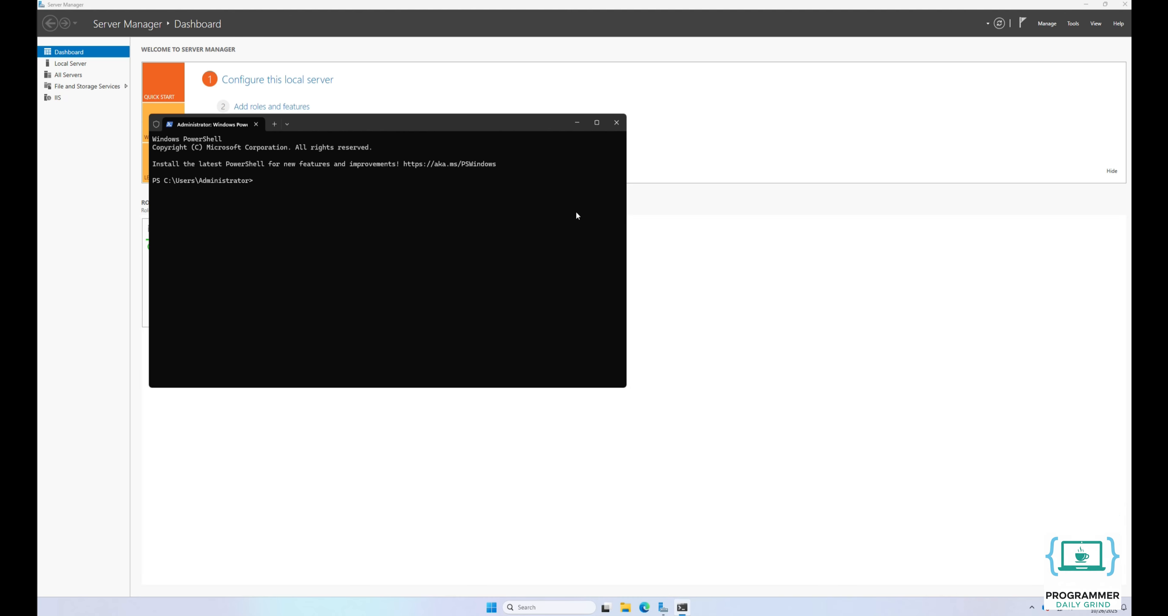
pyautogui.click(597, 122)
pyautogui.write('ipconfig')
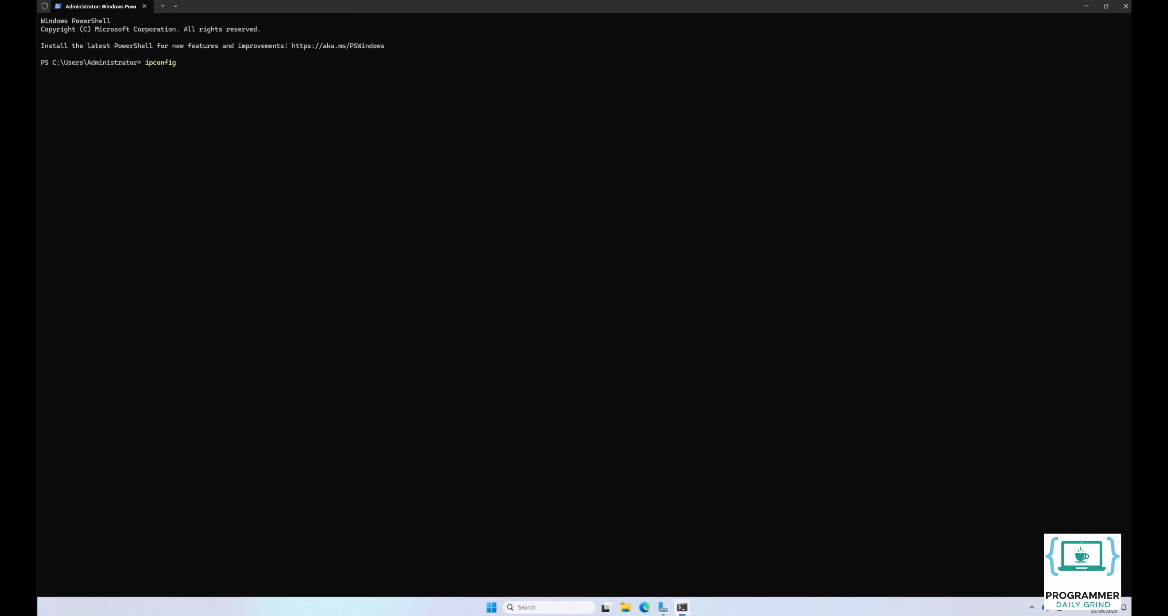
pyautogui.press('Return')
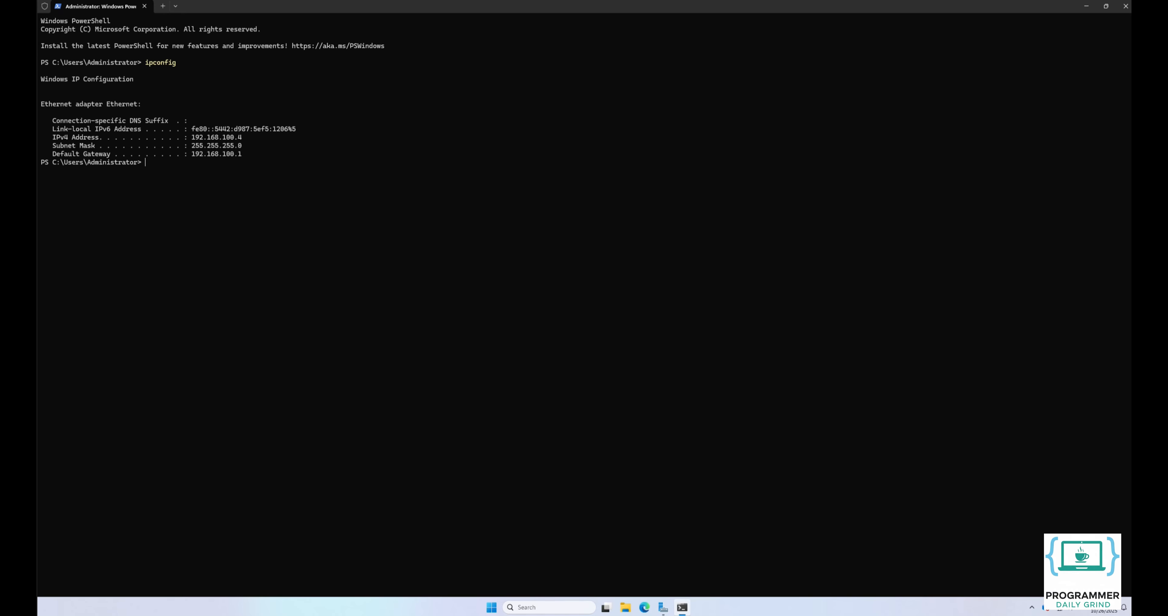
# Step: Open Network Connections through ncpa.cpl and bring up the Ethernet adapter's Internet Protocol Version 4 (TCP/IPv4) properties
pyautogui.press('super+r')
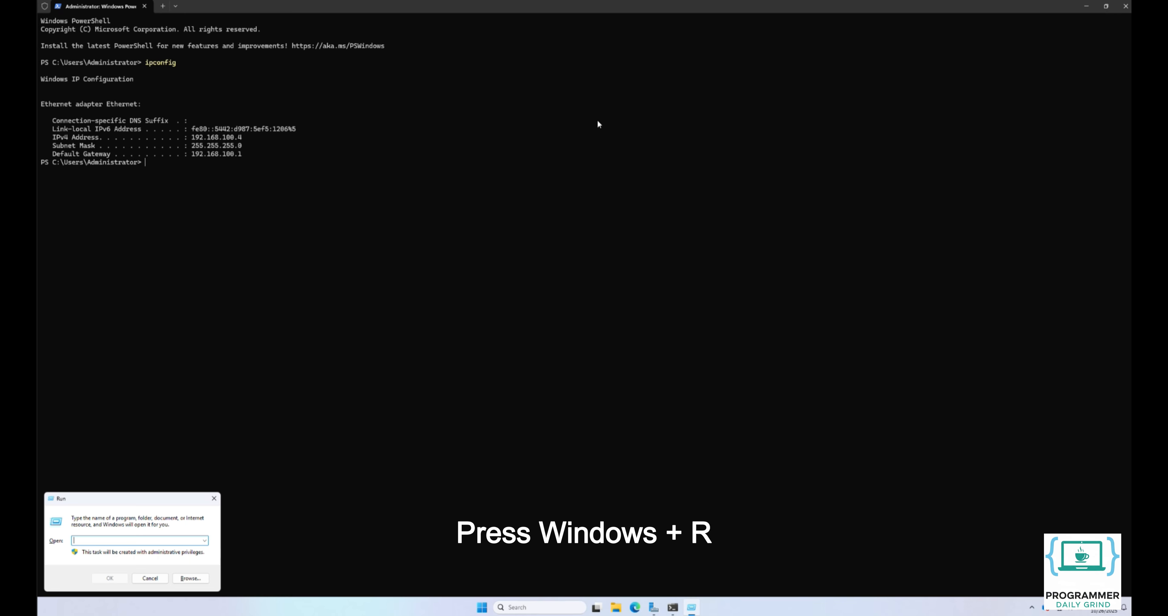
pyautogui.write('ncpa.cpl')
pyautogui.press('Return')
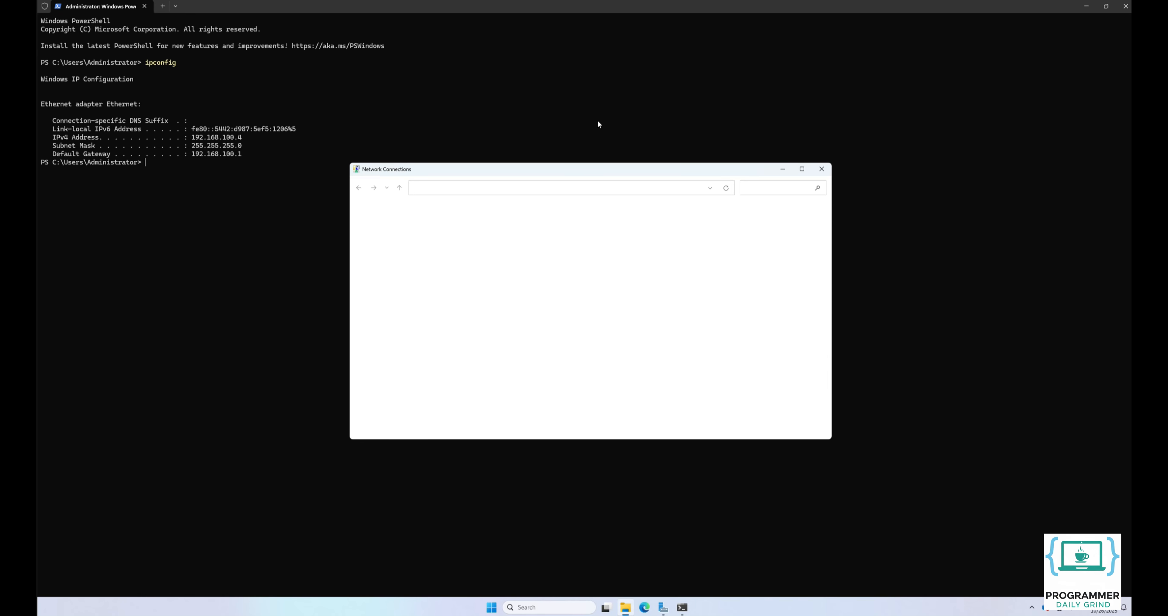
pyautogui.click(801, 169)
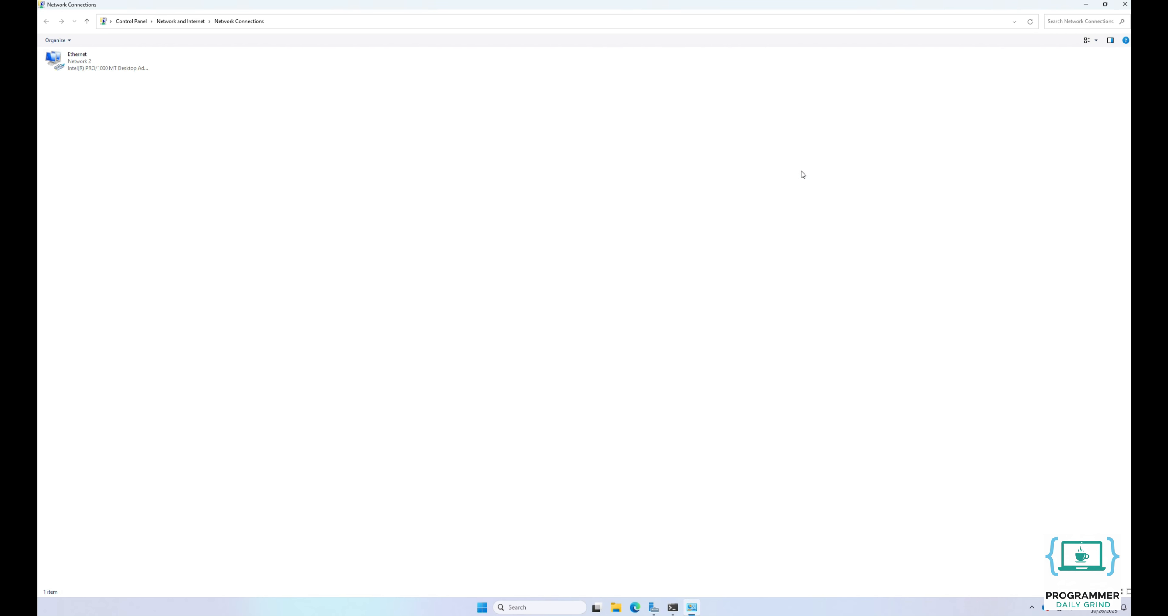
pyautogui.click(127, 69)
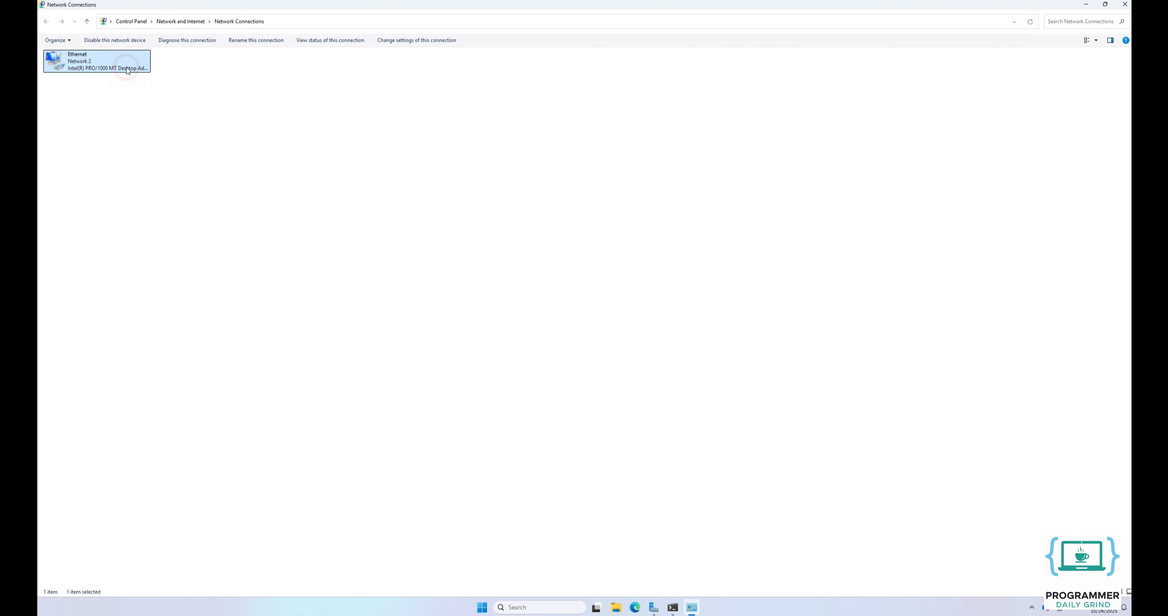
pyautogui.rightClick(126, 68)
pyautogui.click(167, 150)
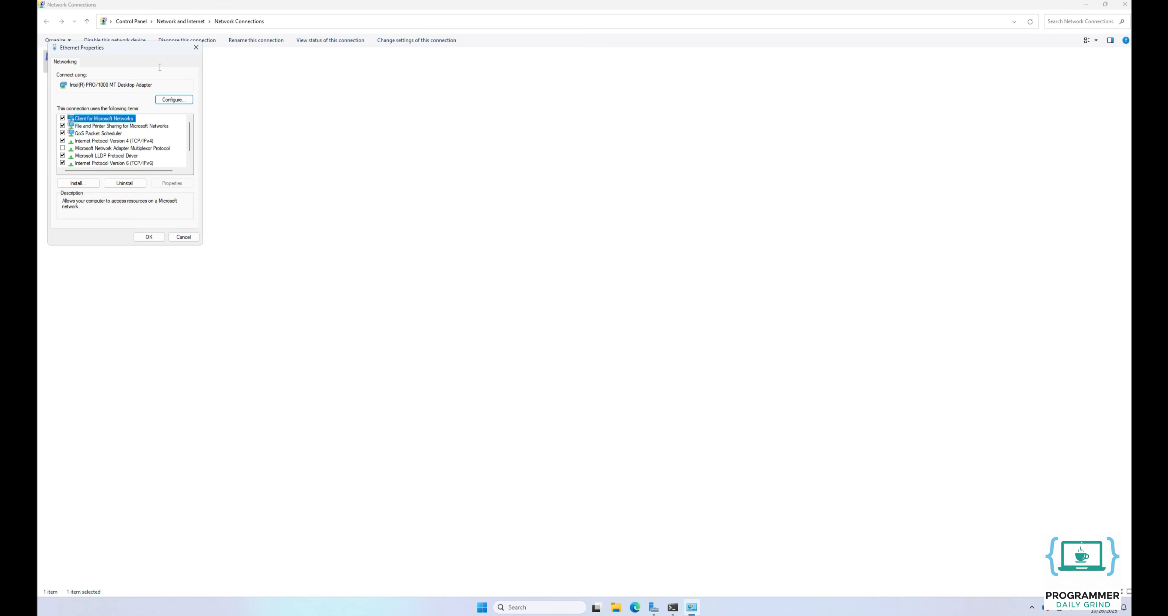
pyautogui.moveTo(156, 52); pyautogui.dragTo(503, 149)
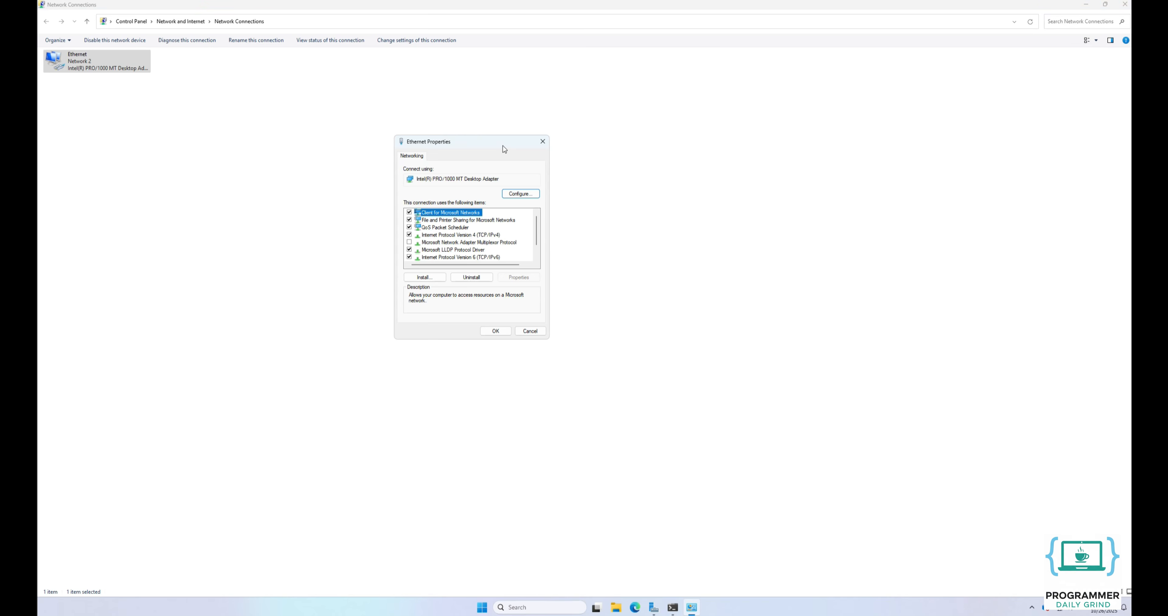
pyautogui.doubleClick(484, 236)
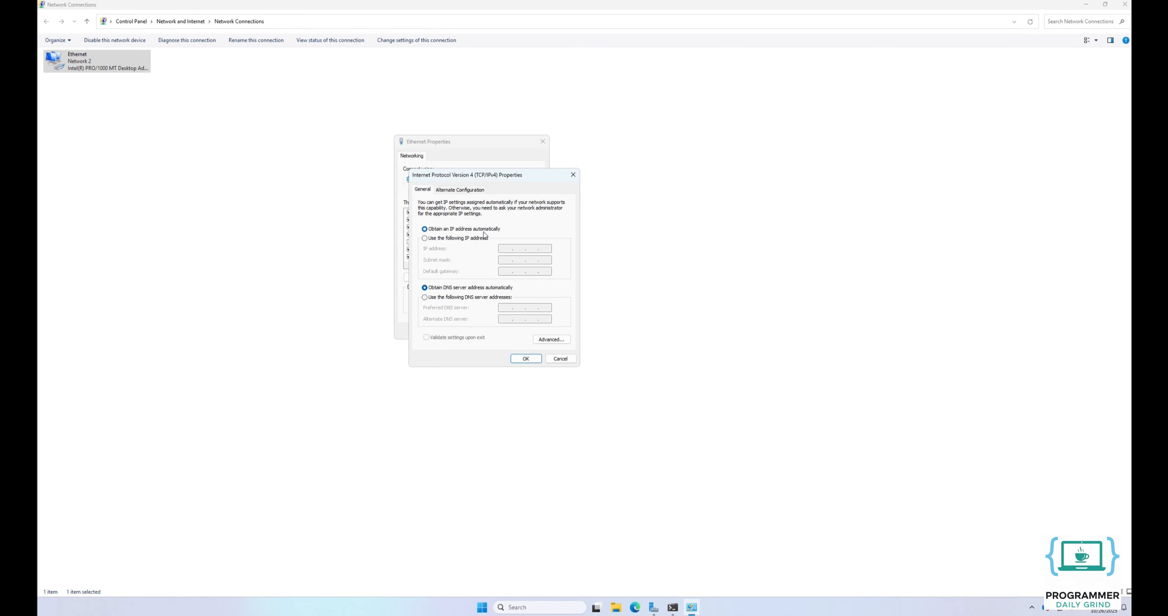
# Step: Assign static IP 192.168.100.100, subnet mask 255.255.255.0, gateway 192.168.100.1, plus a preferred DNS server and alternate DNS 1.1.1.1, to the Ethernet adapter
pyautogui.click(482, 237)
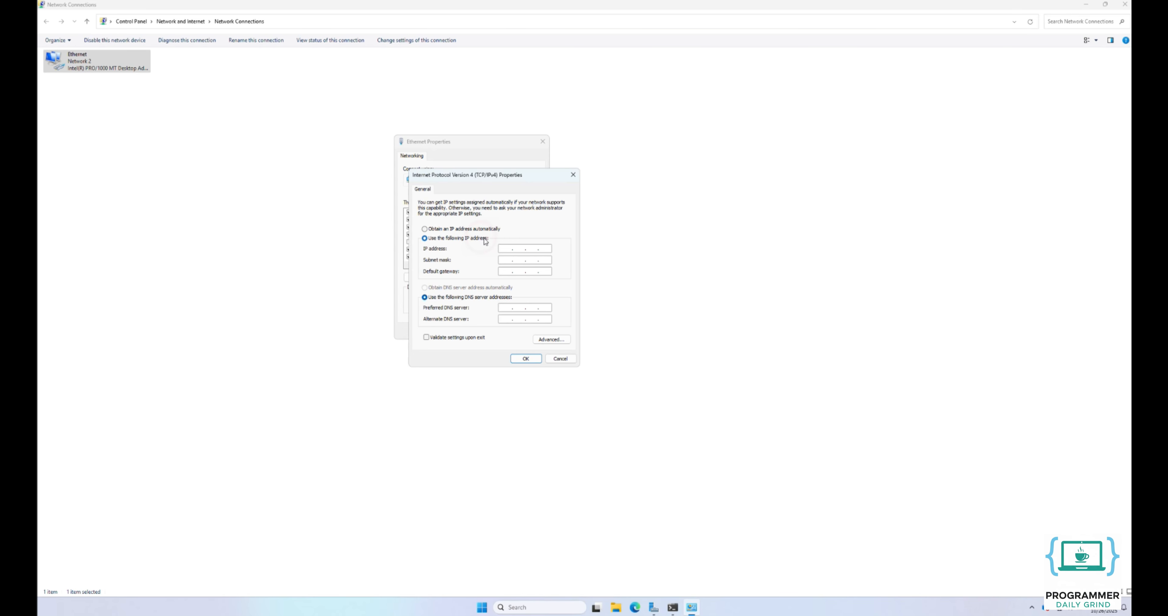
pyautogui.click(507, 248)
pyautogui.write('192 . 168 . 100 . 100')
pyautogui.click(506, 260)
pyautogui.click(507, 271)
pyautogui.click(502, 308)
pyautogui.click(501, 320)
pyautogui.write('1.1.1.1')
pyautogui.click(526, 358)
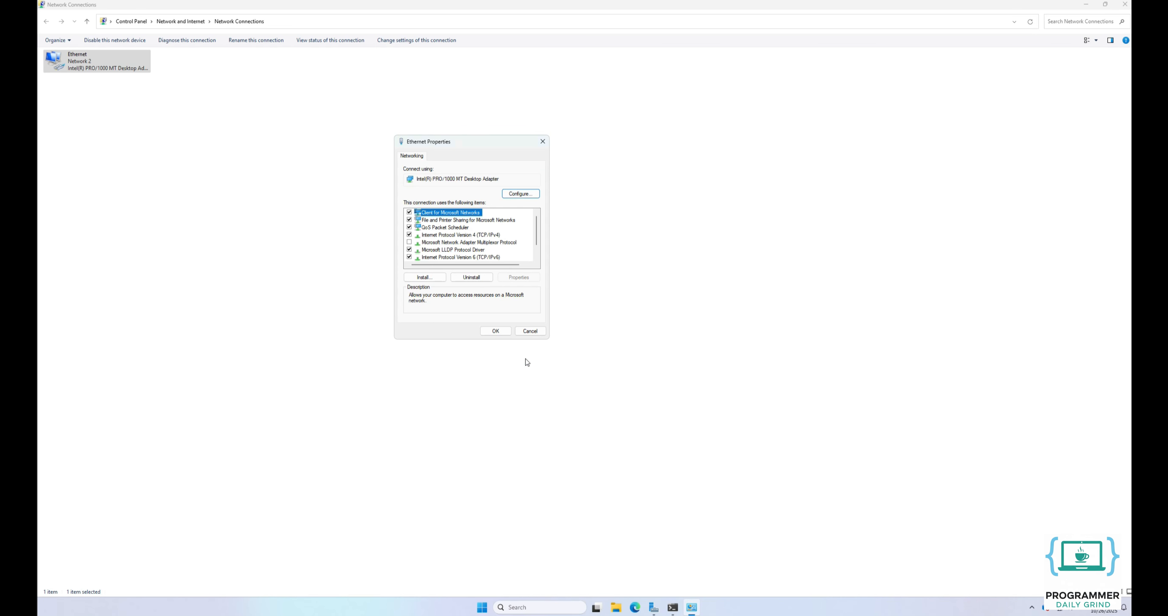
pyautogui.click(504, 332)
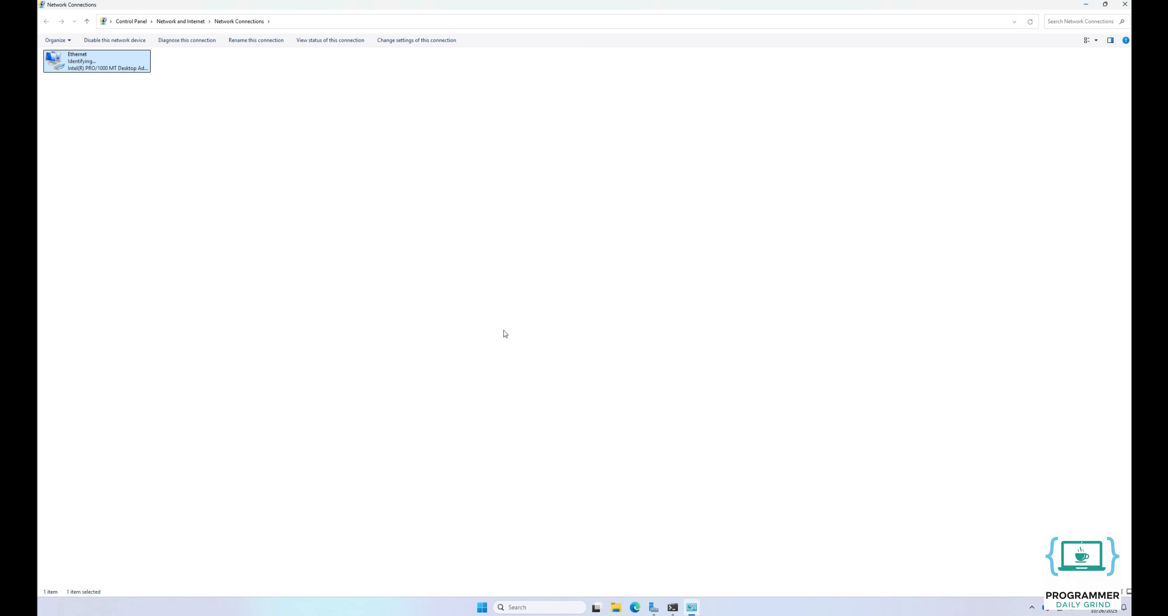
# Step: Switch back to PowerShell and rerun ipconfig to check the adapter's new IP configuration
pyautogui.click(673, 608)
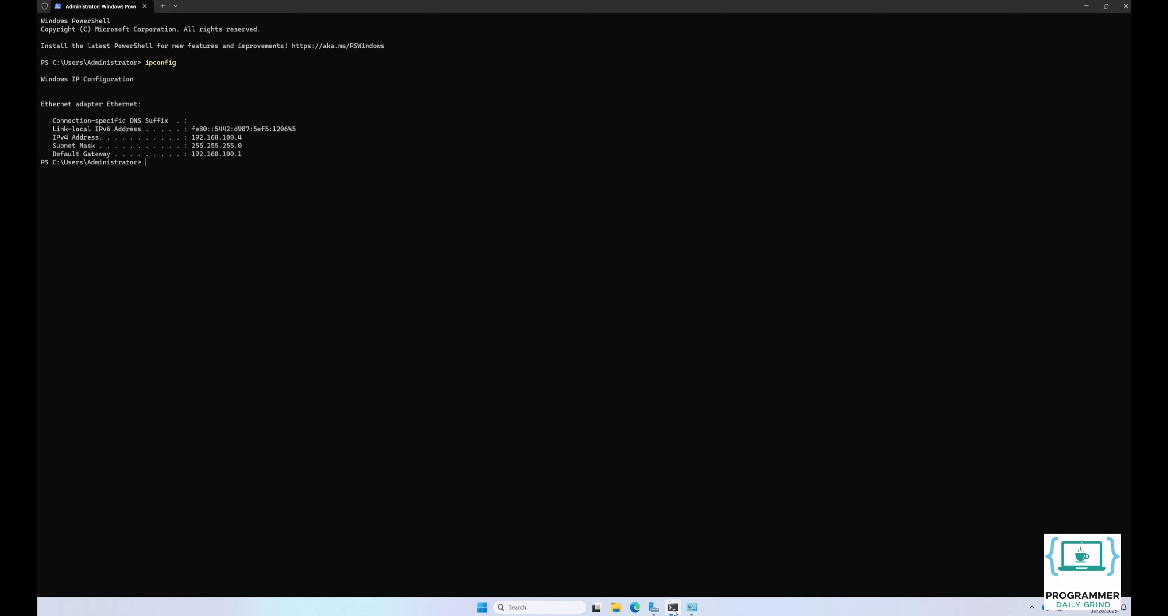
pyautogui.write('ipconfig')
pyautogui.press('Return')
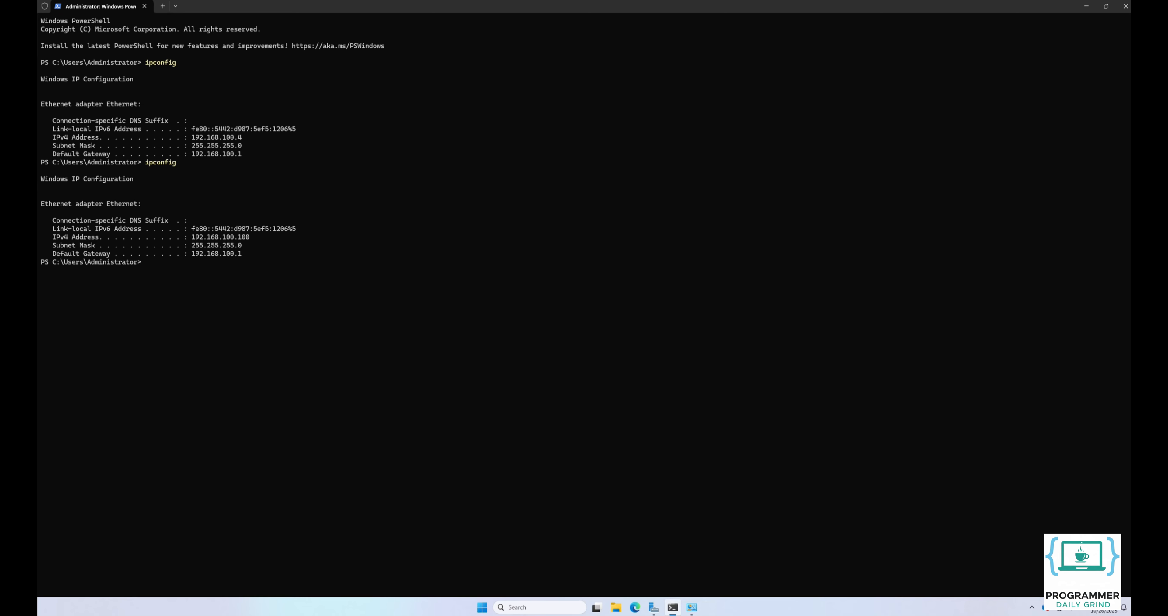
# Step: Open File Explorer and browse to C:\inetpub\wwwroot to examine the default IIS site files
pyautogui.click(616, 607)
pyautogui.click(813, 180)
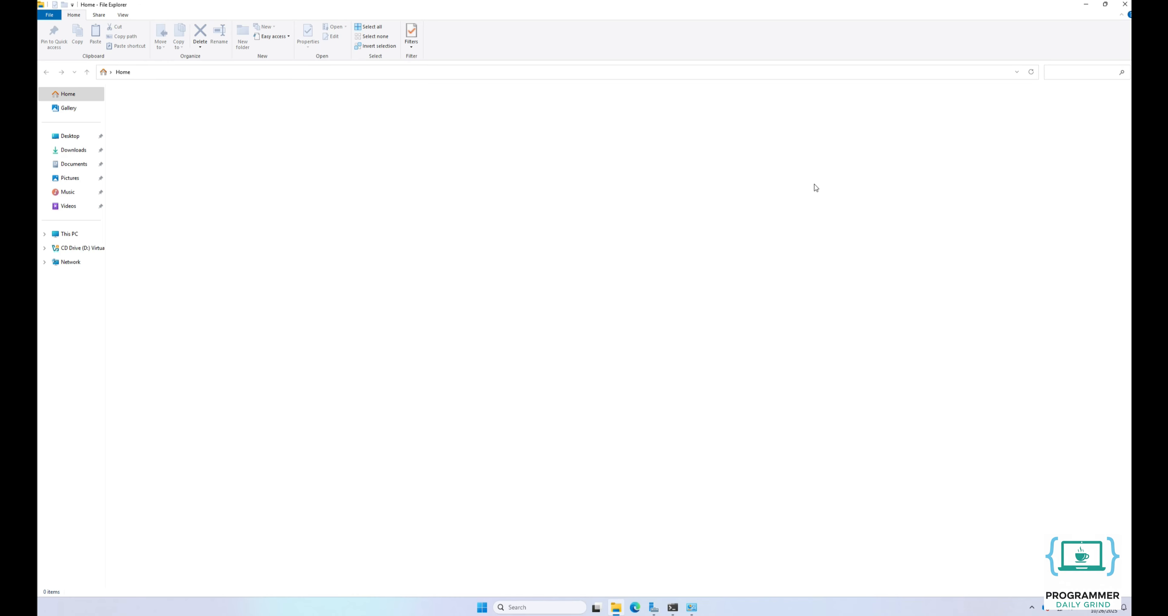
pyautogui.click(52, 235)
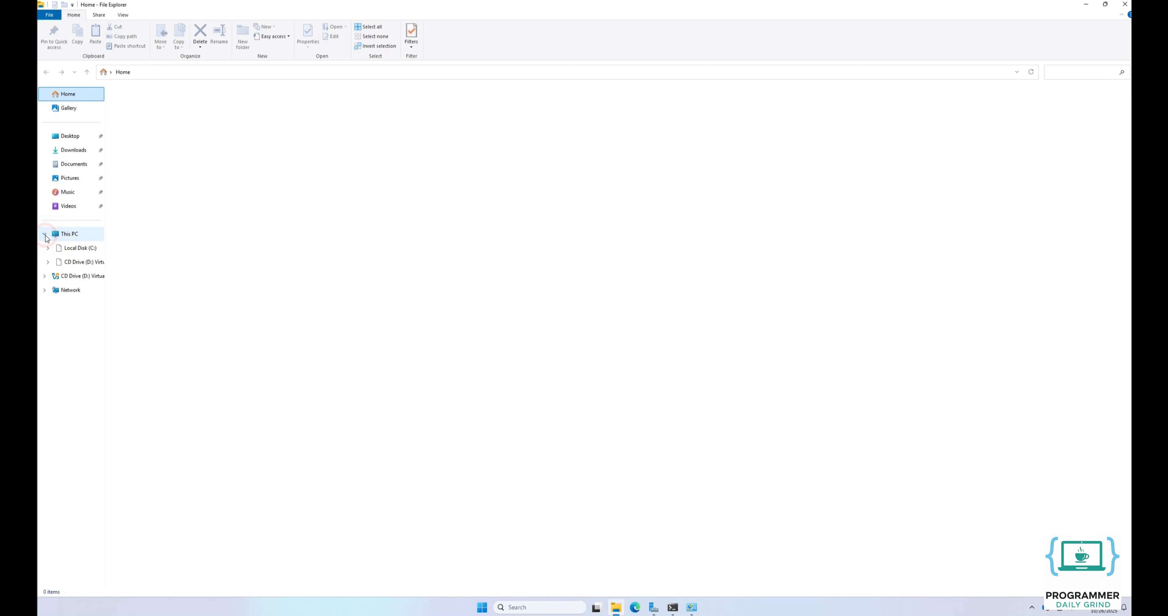
pyautogui.click(78, 249)
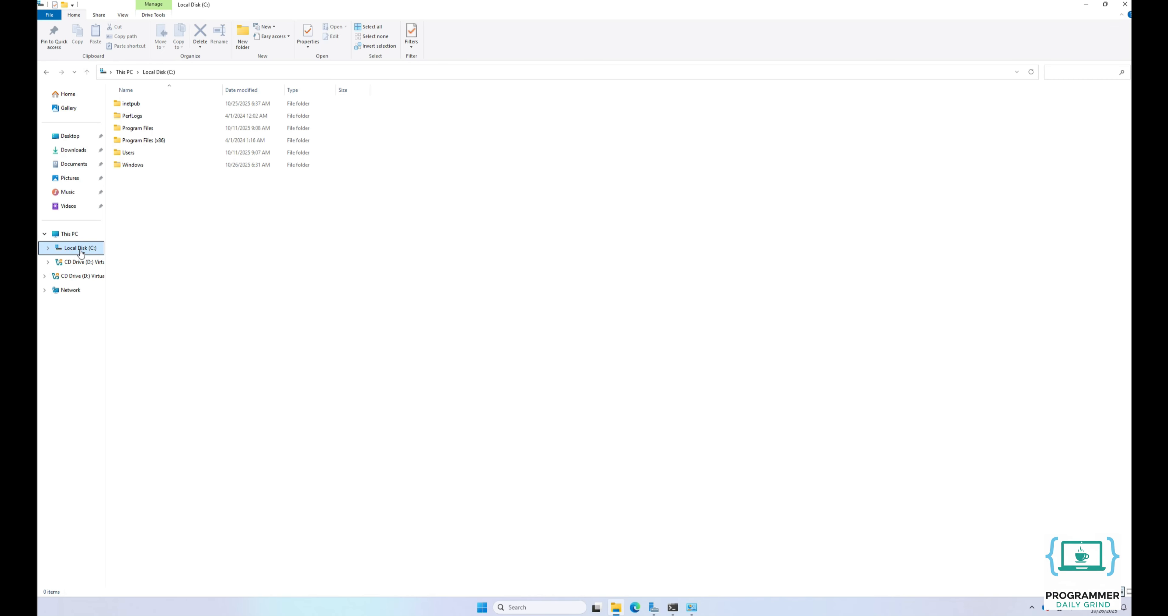
pyautogui.doubleClick(151, 104)
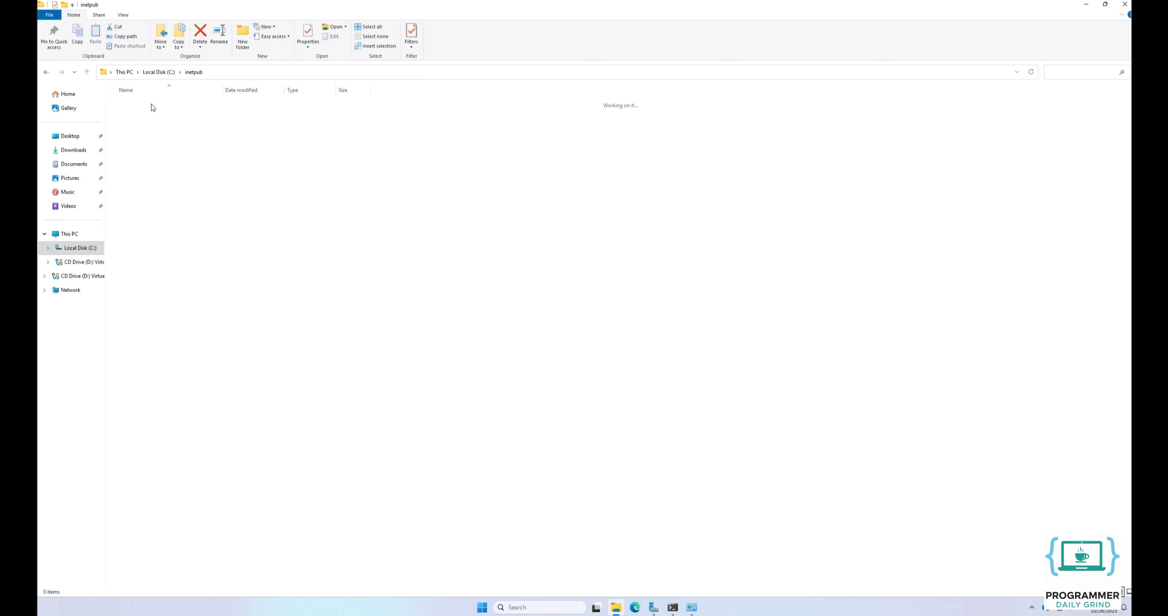
pyautogui.doubleClick(152, 150)
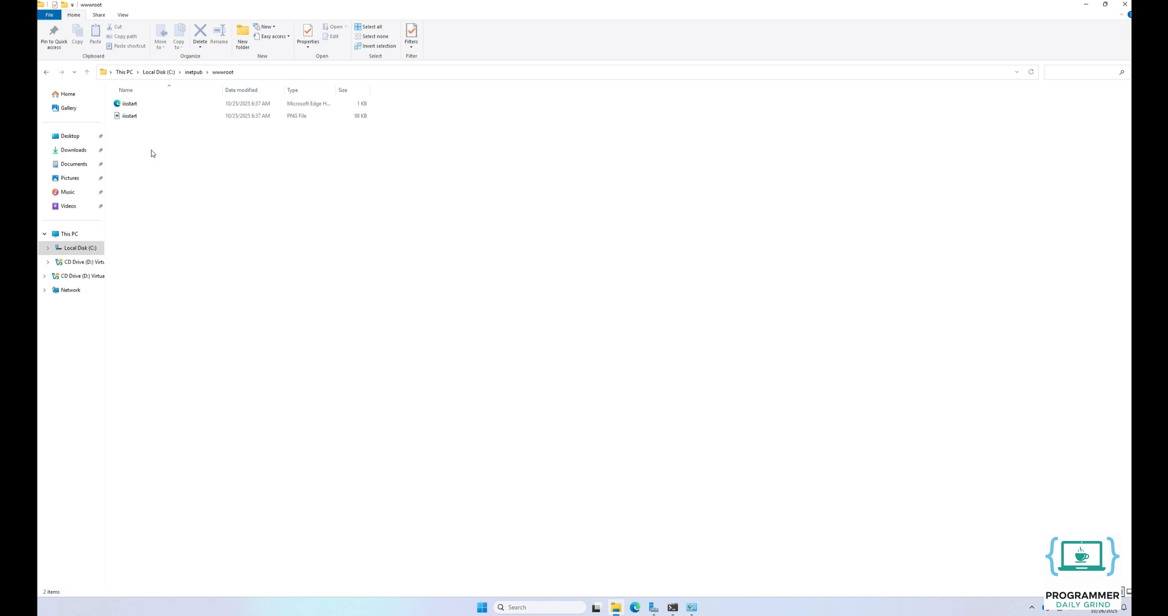
# Step: Create a folder named websites at the root of Local Disk (C:)
pyautogui.click(84, 250)
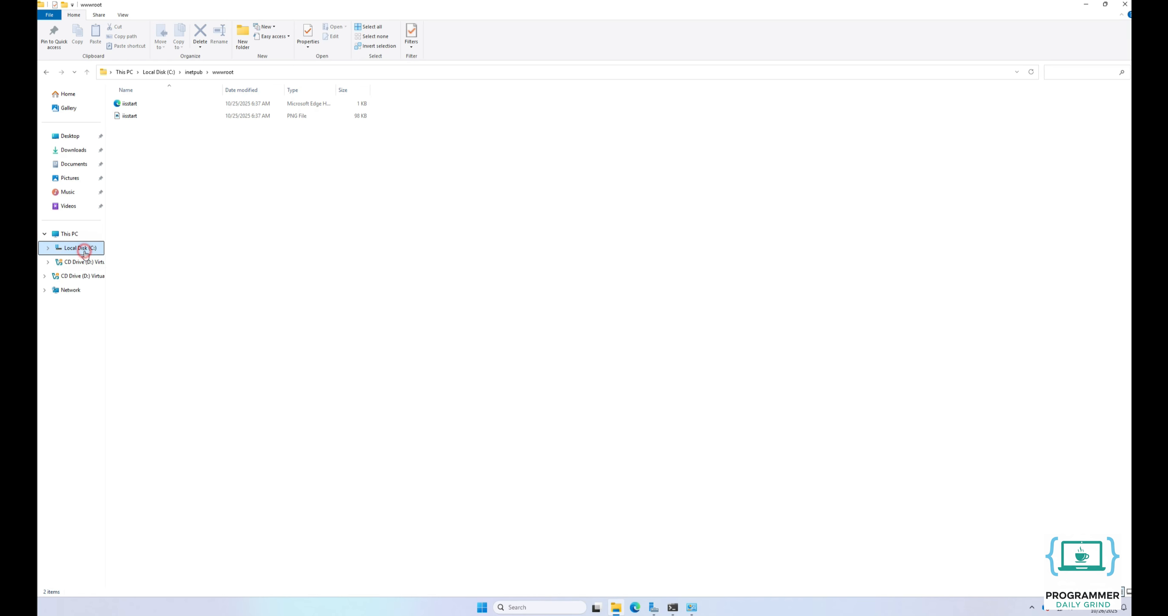
pyautogui.click(244, 47)
pyautogui.write('websites')
pyautogui.press('Return')
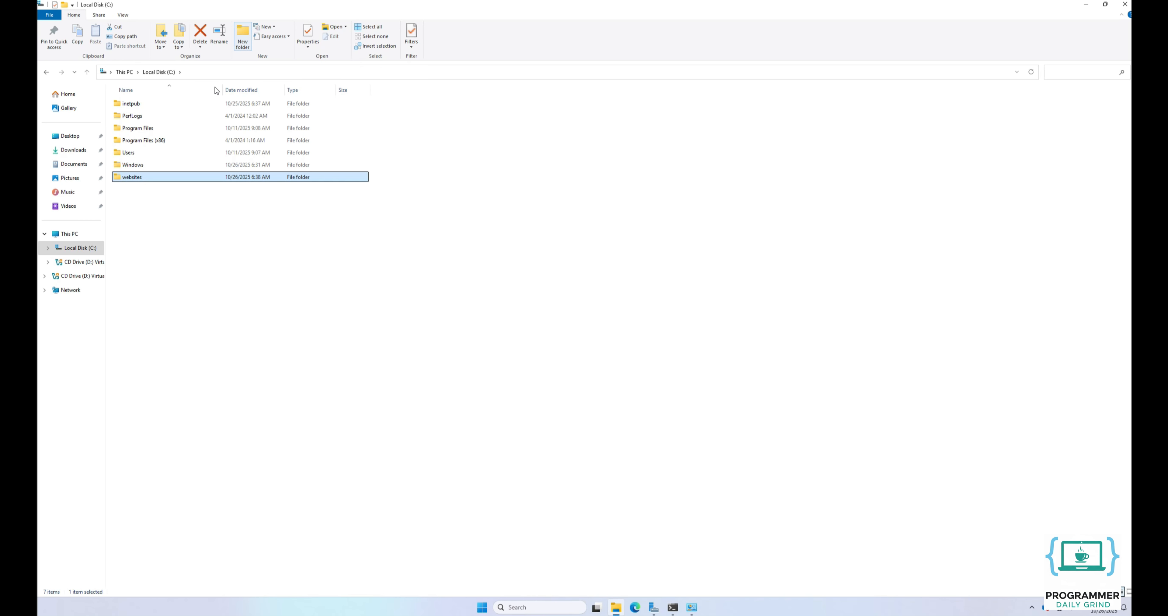
# Step: Create three folders named site1.local, site2.local and site3.local inside the websites folder
pyautogui.doubleClick(151, 177)
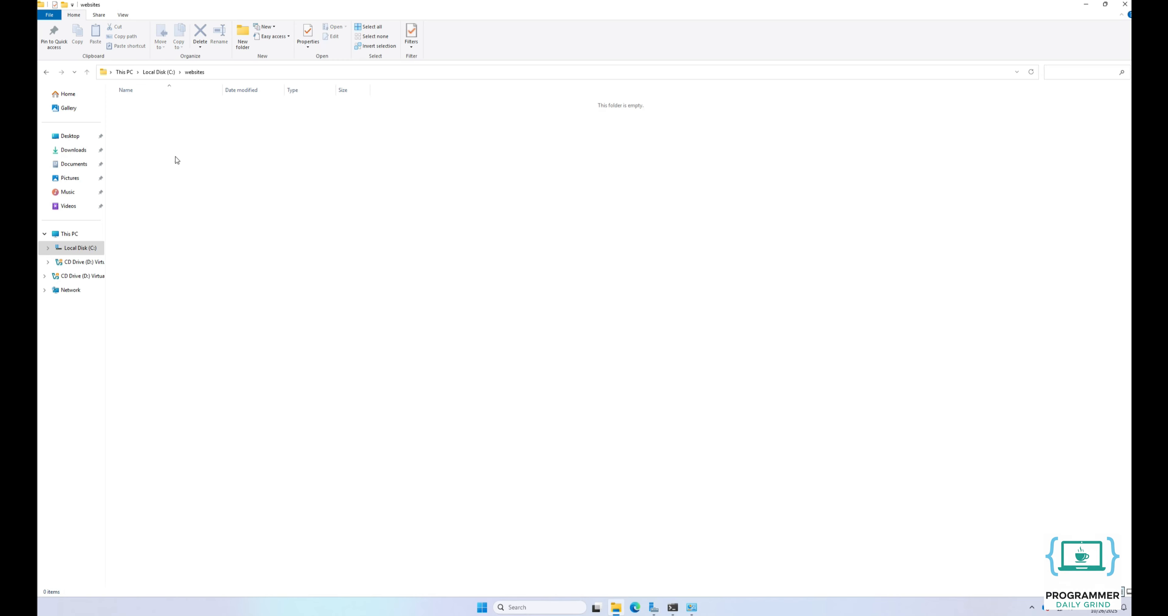
pyautogui.click(244, 43)
pyautogui.write('site1.local')
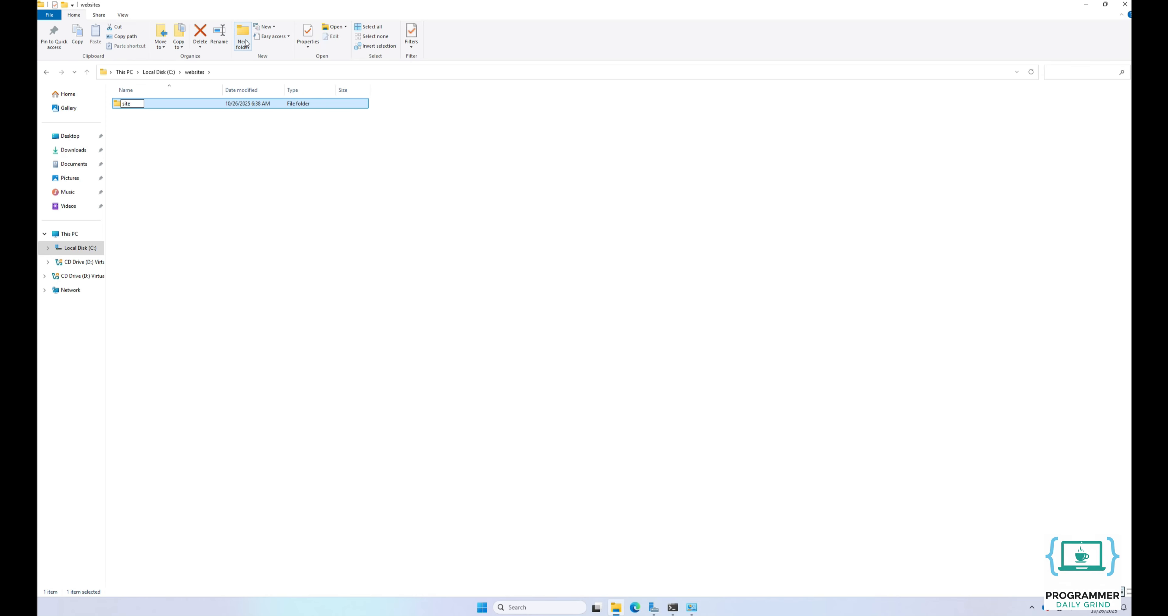
pyautogui.press('Return')
pyautogui.click(244, 44)
pyautogui.write('site2.local')
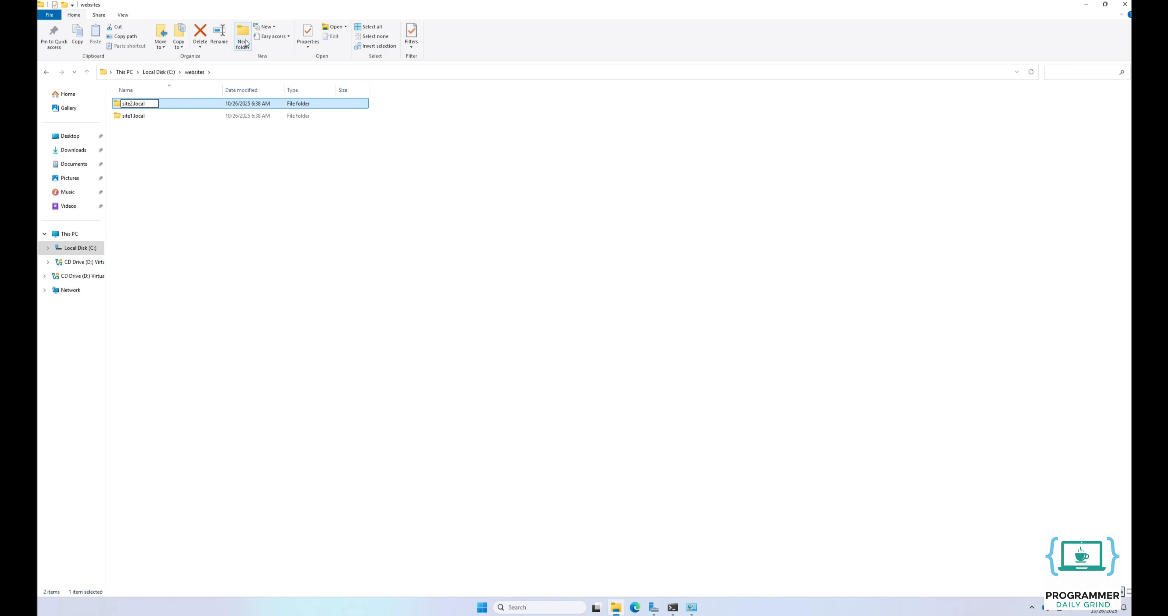
pyautogui.press('Return')
pyautogui.click(245, 43)
pyautogui.write('site3.local')
pyautogui.press('Return')
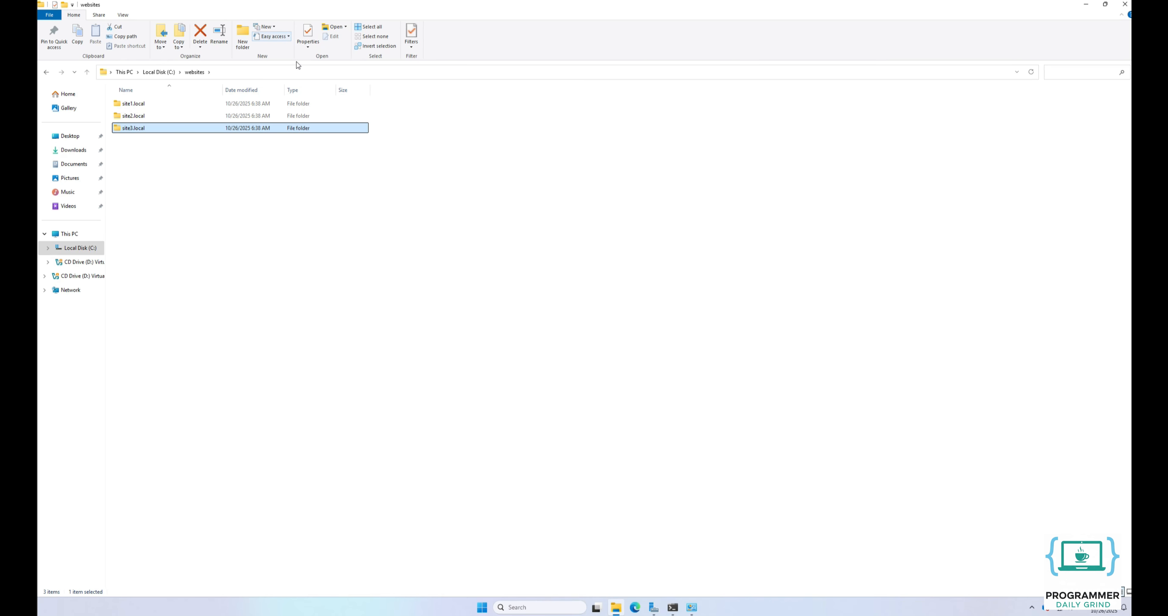
# Step: Open Notepad and write the HTML heading <h1>Welcome to Site 1</h1> in the blank document
pyautogui.click(488, 606)
pyautogui.click(488, 606)
pyautogui.click(489, 606)
pyautogui.write('notepad')
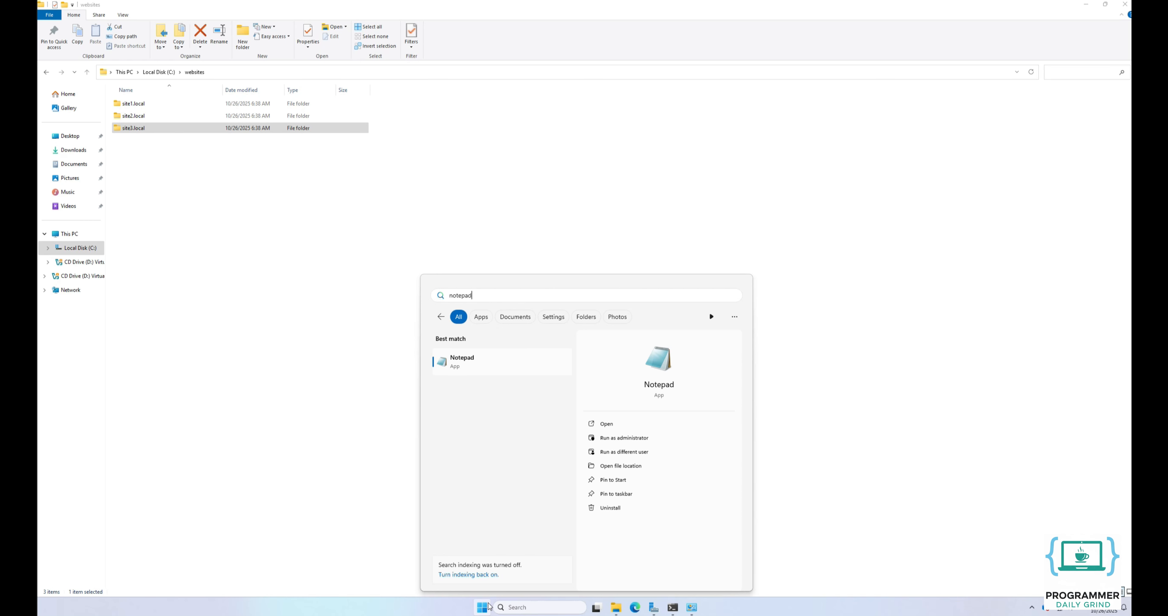
pyautogui.press('Return')
pyautogui.write('<h1>Welcome to Site 1</h1>')
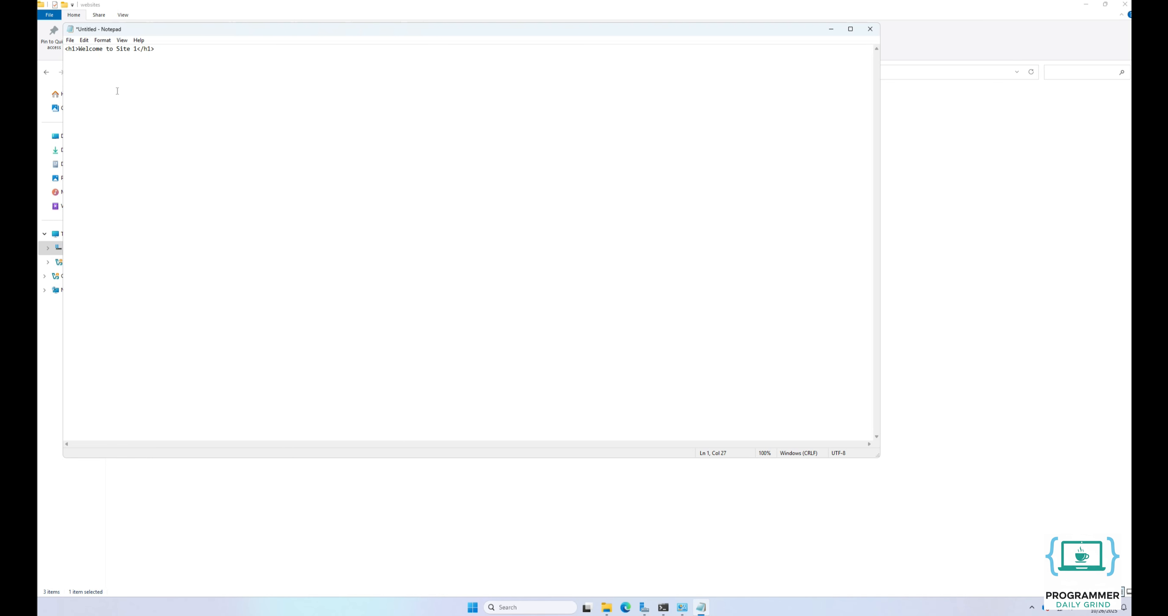
# Step: Save the Notepad document as index.html in C:\websites\site1.local, using the All Files type
pyautogui.click(69, 40)
pyautogui.click(95, 92)
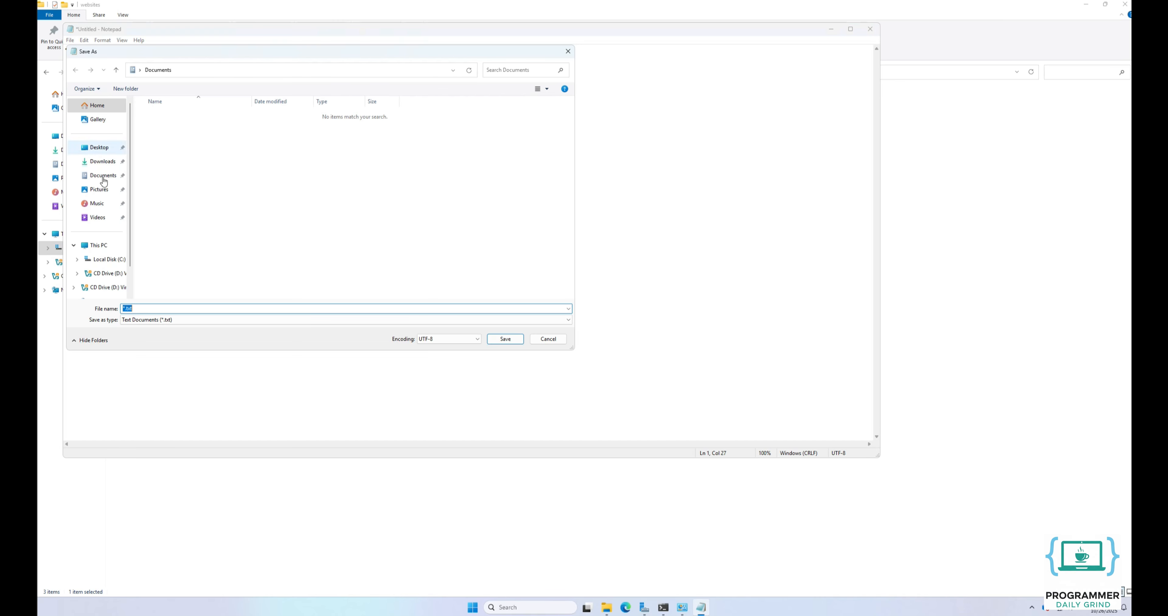
pyautogui.click(105, 260)
pyautogui.doubleClick(157, 176)
pyautogui.doubleClick(177, 113)
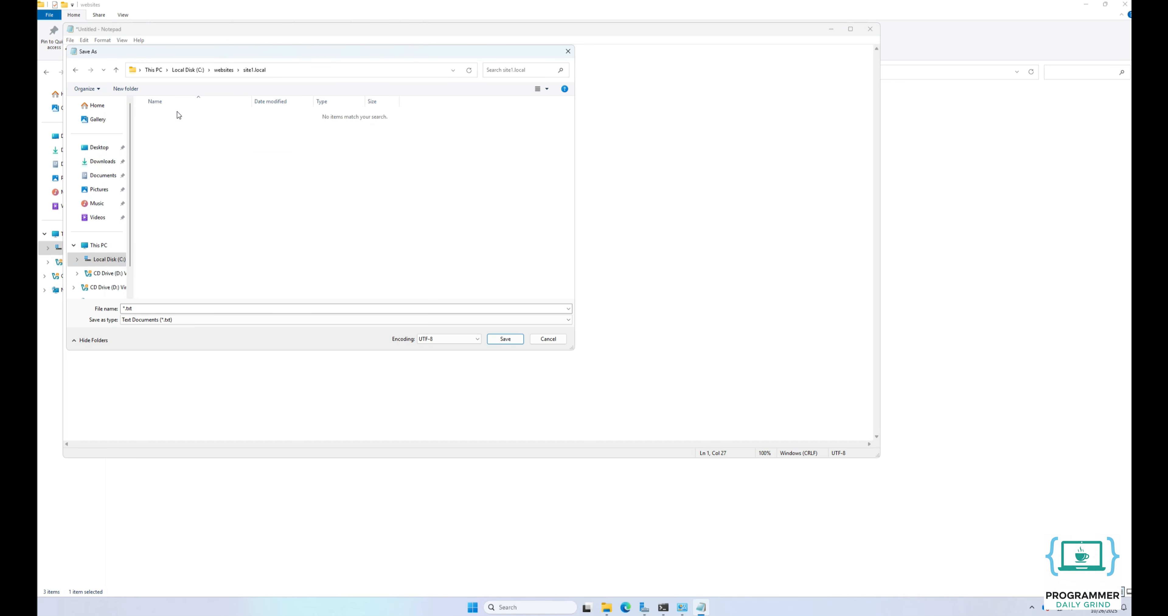
pyautogui.click(163, 320)
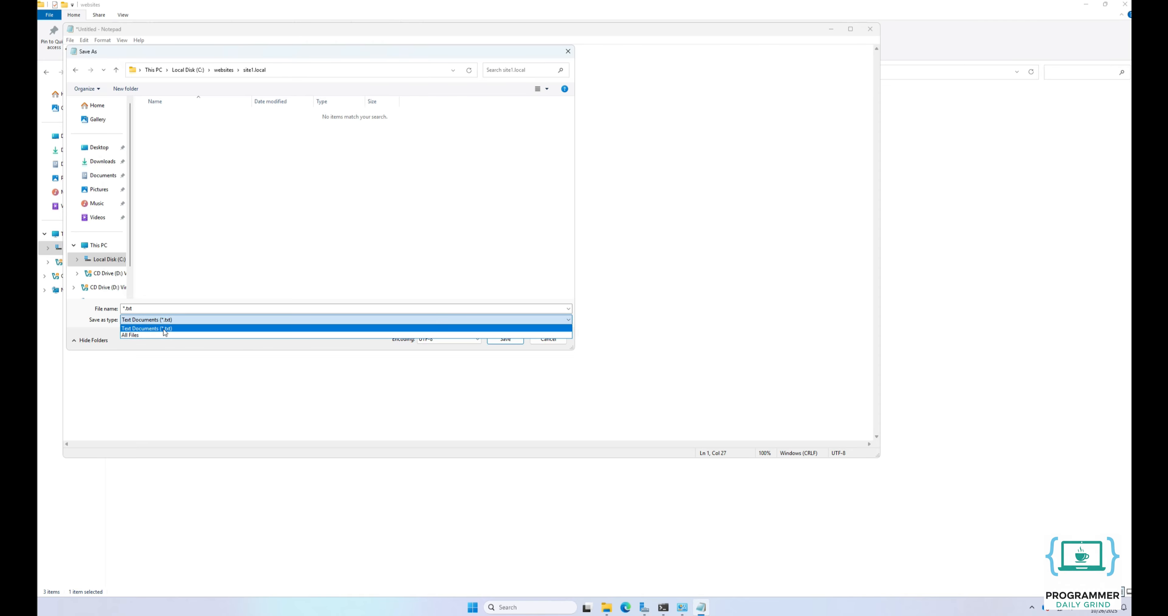
pyautogui.click(165, 332)
pyautogui.click(169, 309)
pyautogui.write('index.html')
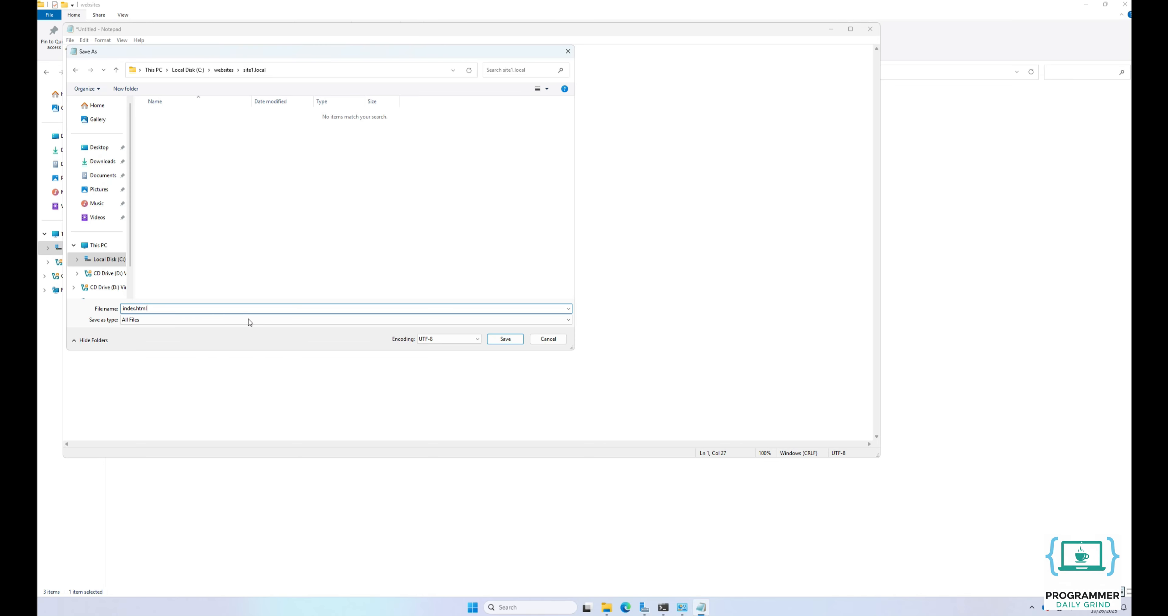
pyautogui.click(504, 345)
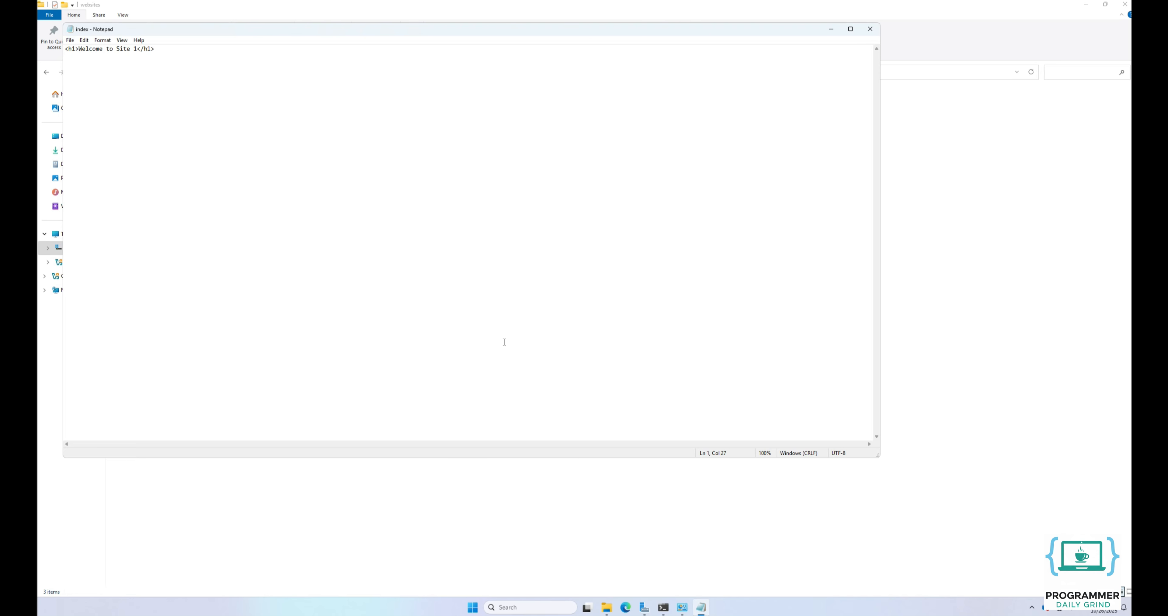
# Step: Start a new Notepad document and write the HTML heading <h1>Welcome to Site 2</h1> in it
pyautogui.click(70, 39)
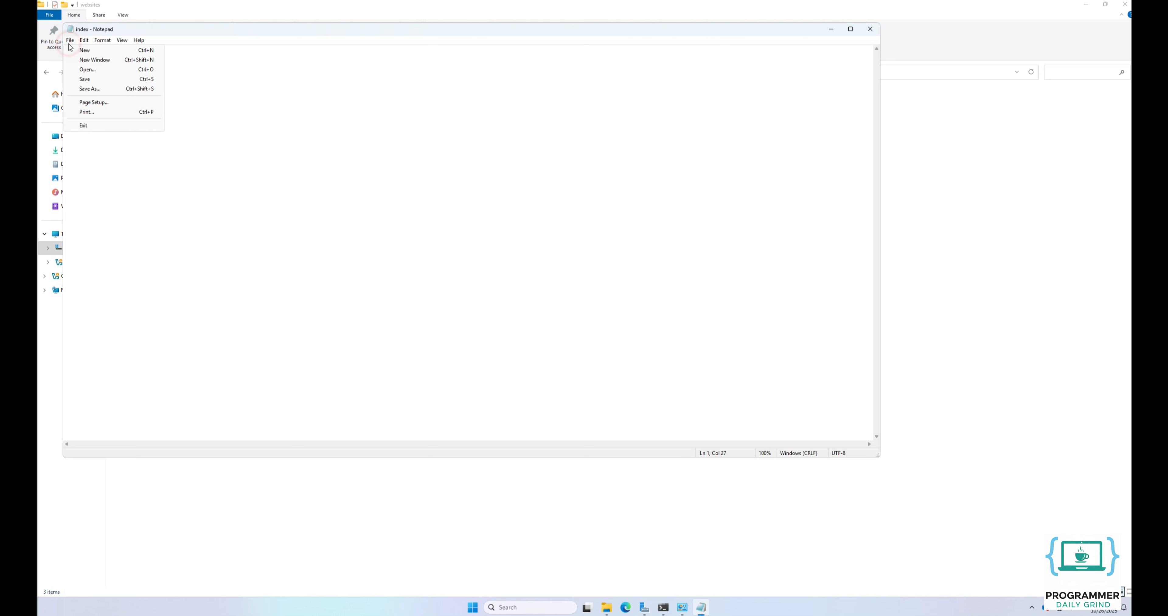
pyautogui.click(76, 50)
pyautogui.write('<')
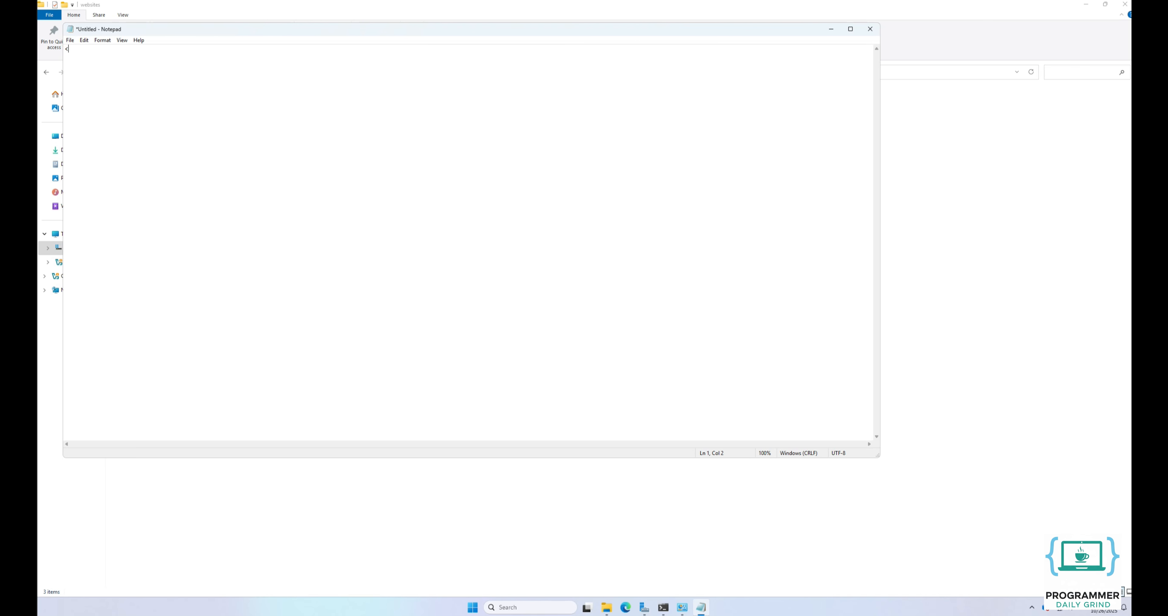
pyautogui.write('h1>Welcome to Site 2</h1>')
# Step: Save the Site 2 document as index.html in C:\websites\site2.local, using the All Files type
pyautogui.click(70, 40)
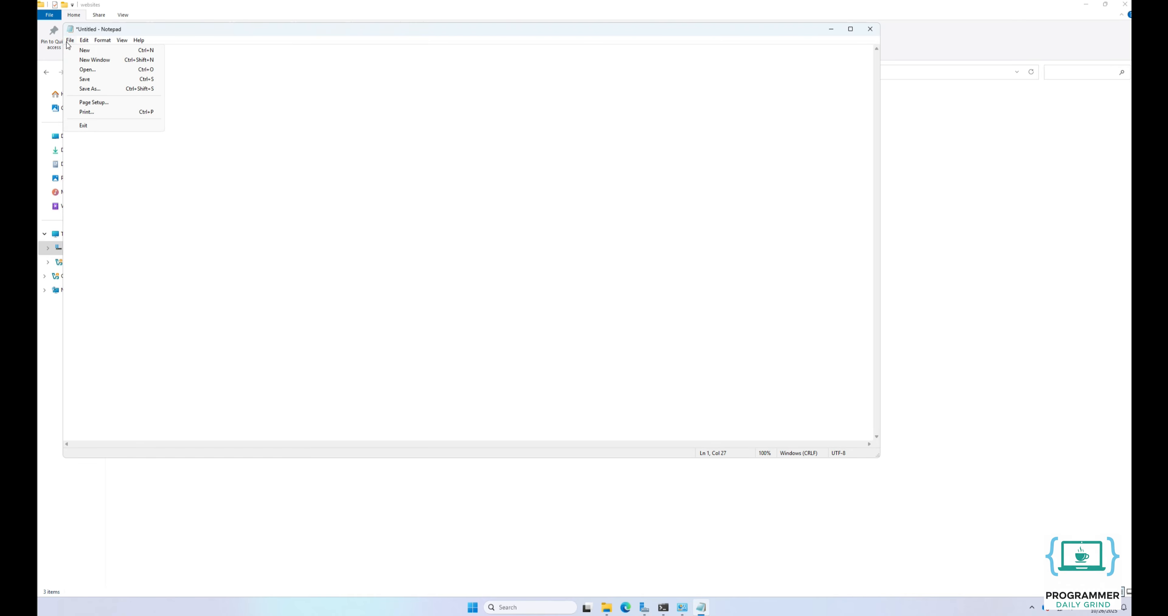
pyautogui.click(89, 91)
pyautogui.click(106, 259)
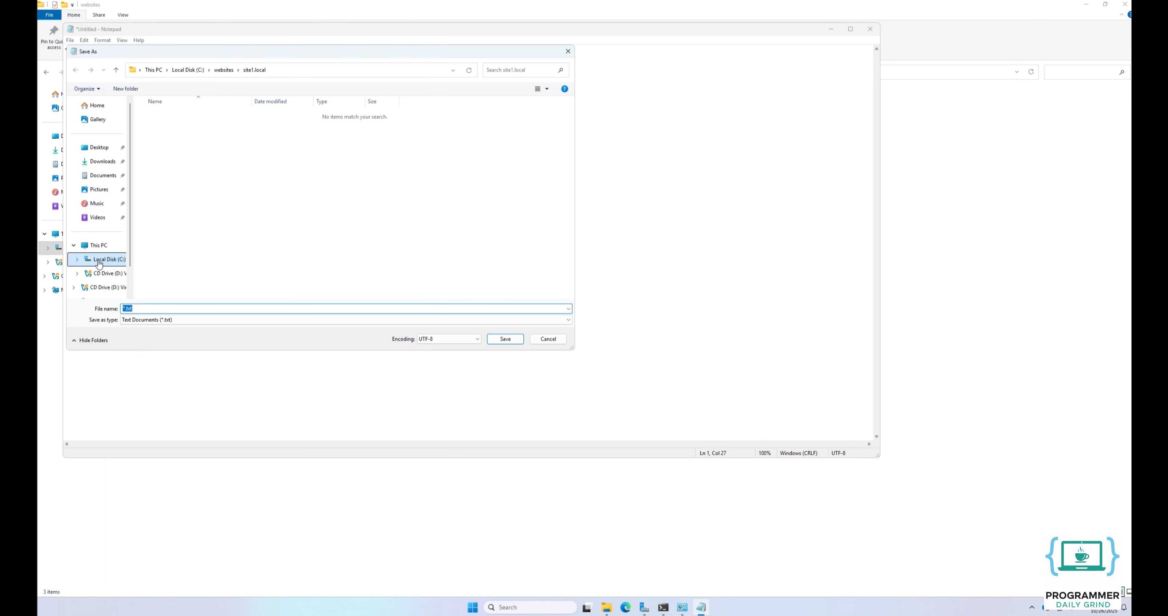
pyautogui.doubleClick(168, 180)
pyautogui.doubleClick(175, 128)
pyautogui.click(168, 319)
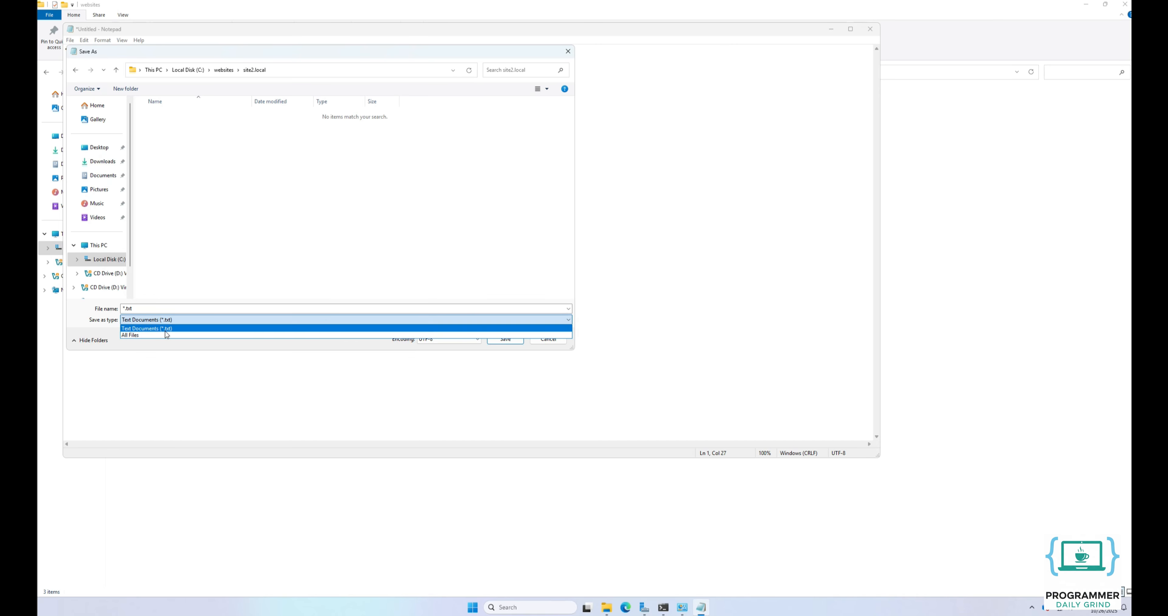
pyautogui.click(167, 334)
pyautogui.click(163, 308)
pyautogui.write('index.html')
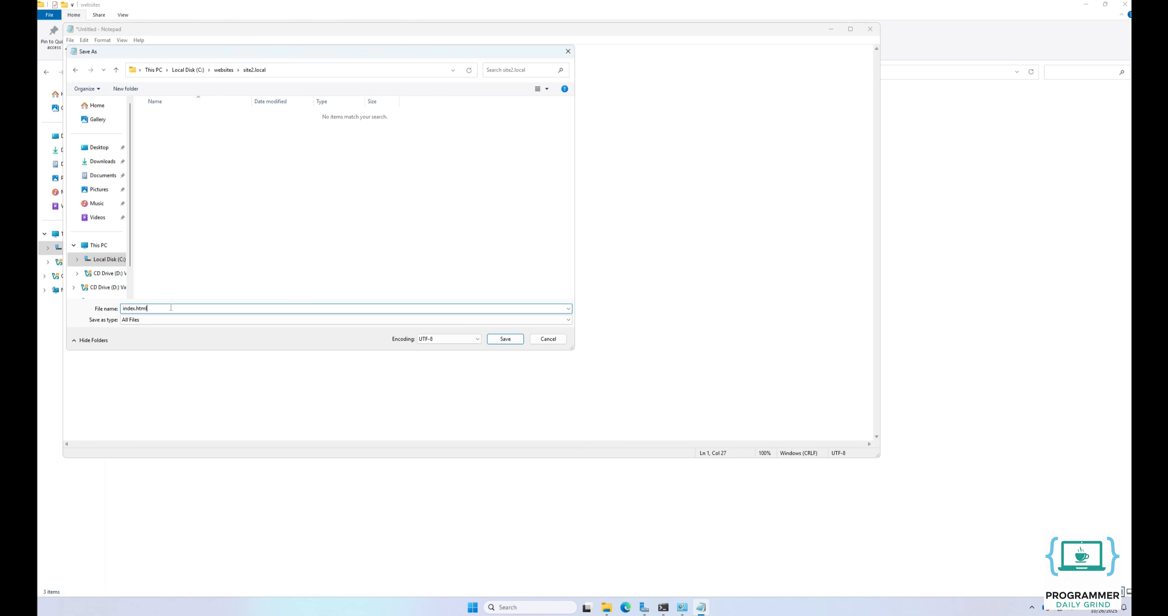
pyautogui.click(505, 339)
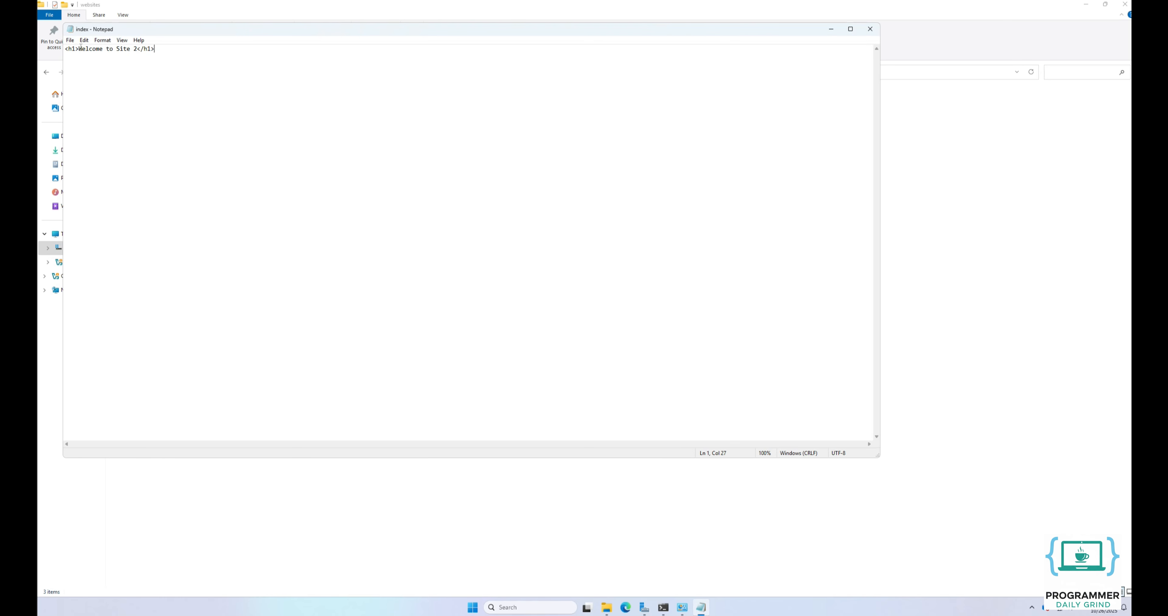
# Step: Start another new Notepad document and write the HTML heading <h1>Welcome to Site 3</h1> in it
pyautogui.click(70, 40)
pyautogui.click(85, 50)
pyautogui.write('<h1>Welcome to Site 3</h1')
# Step: Save the Site 3 document as index.html in C:\websites\site3.local, using the All Files type, and close Notepad
pyautogui.click(70, 40)
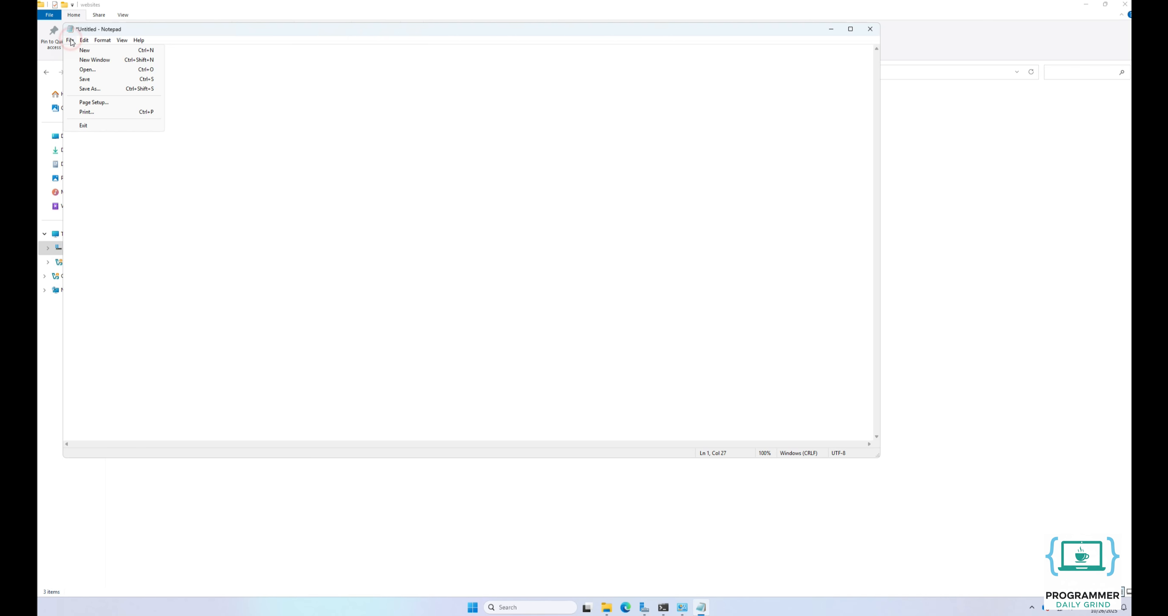
pyautogui.click(88, 88)
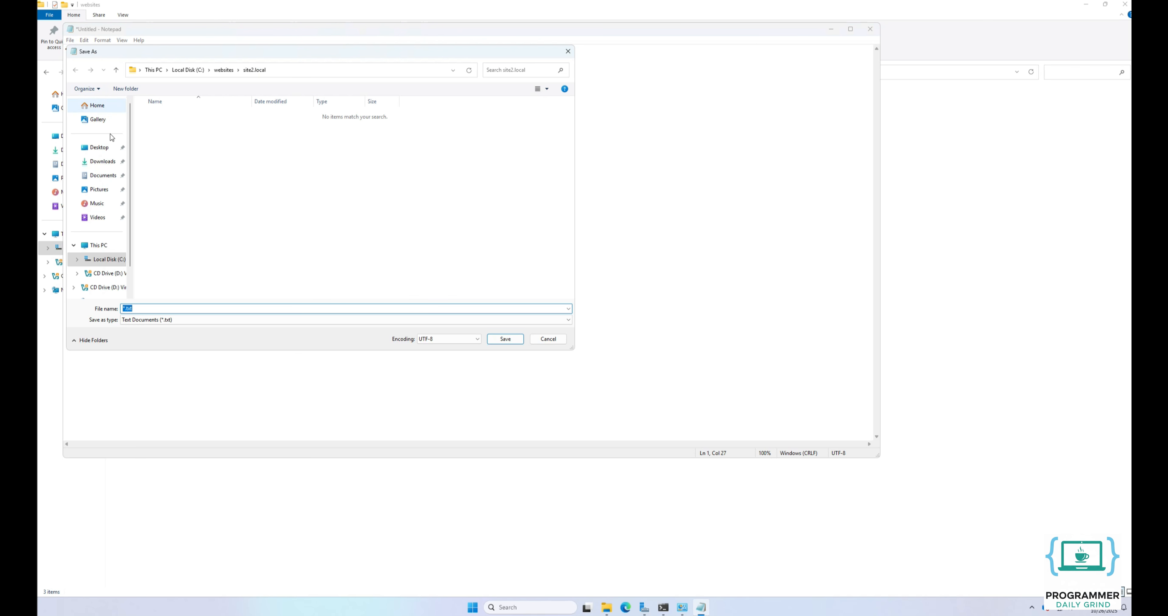
pyautogui.click(104, 259)
pyautogui.doubleClick(174, 178)
pyautogui.doubleClick(180, 140)
pyautogui.click(184, 319)
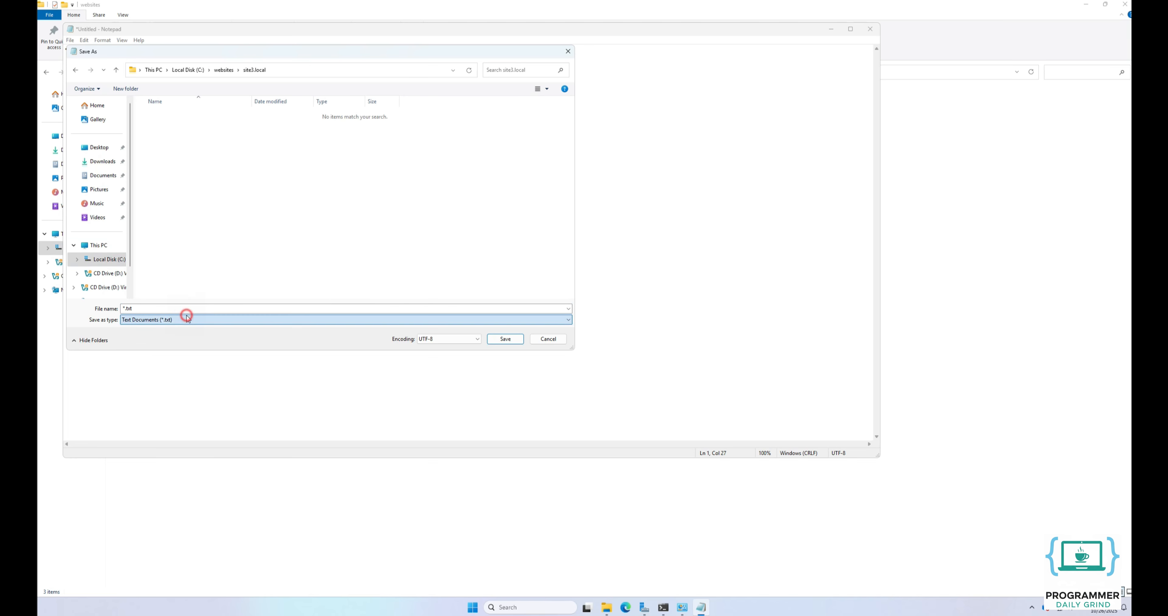
pyautogui.click(188, 333)
pyautogui.click(194, 309)
pyautogui.write('index.html')
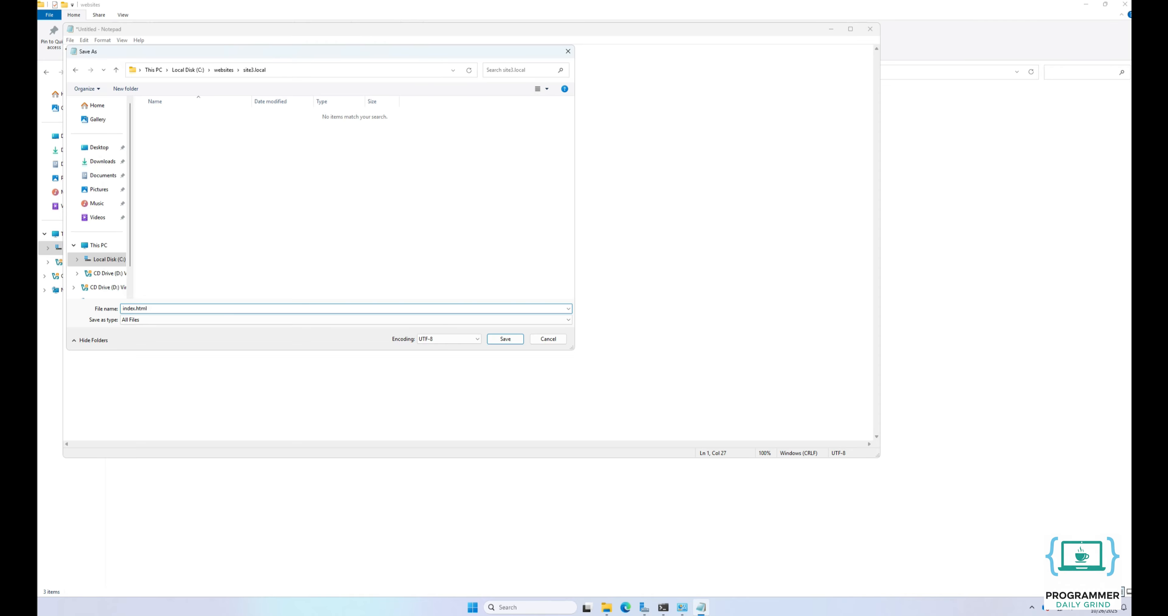
pyautogui.click(511, 344)
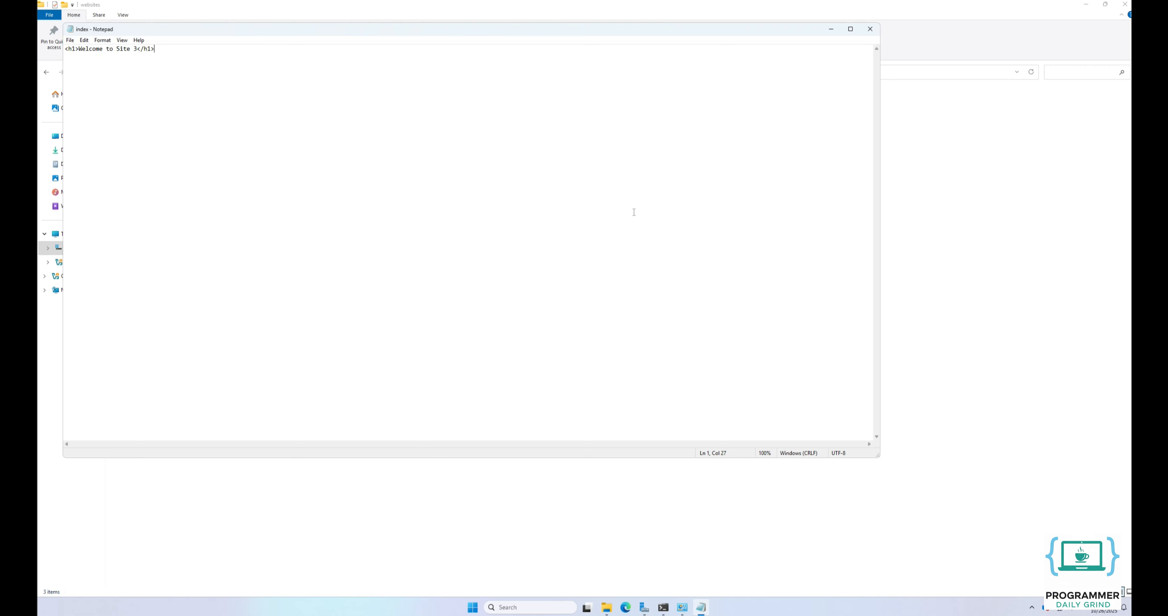
pyautogui.click(869, 30)
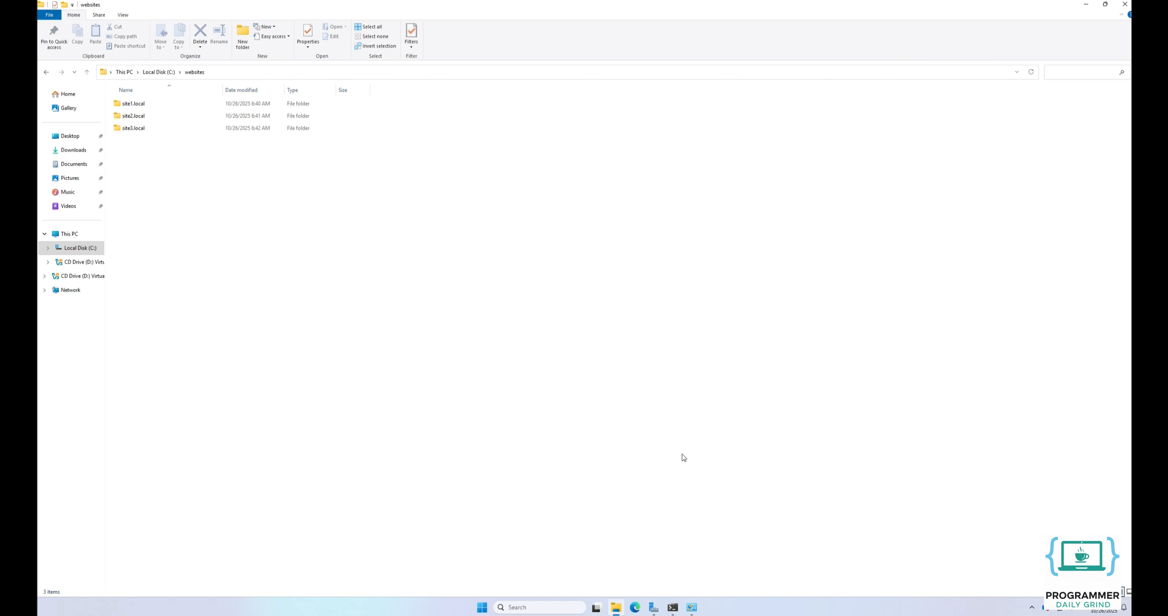
# Step: Open Internet Information Services (IIS) Manager from Server Manager in a maximized window and expand the local server's node
pyautogui.click(654, 607)
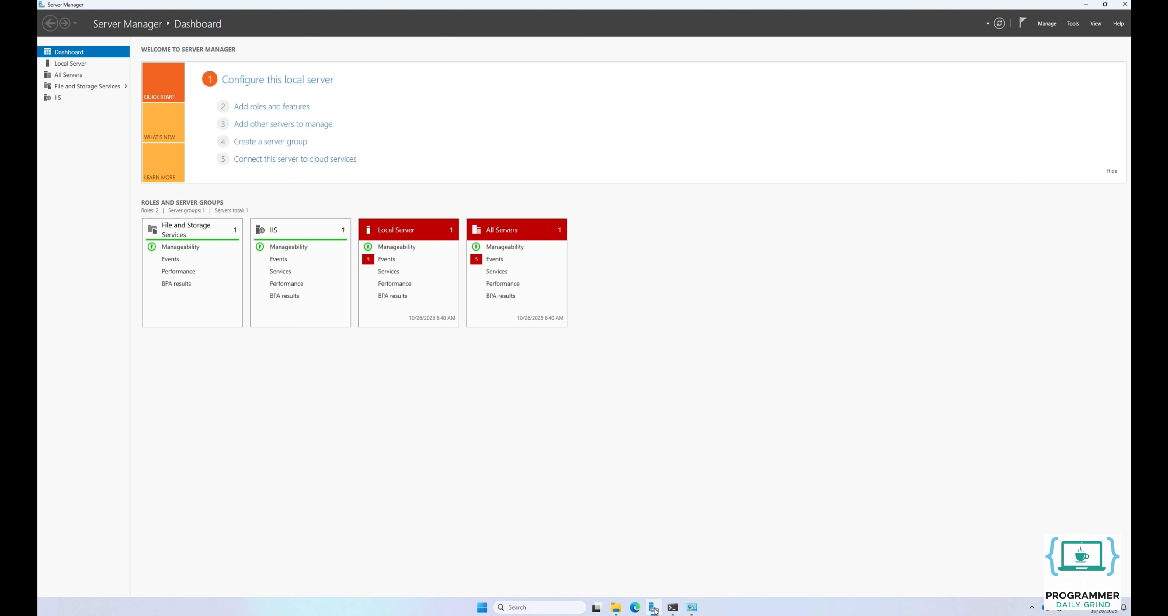
pyautogui.click(1072, 23)
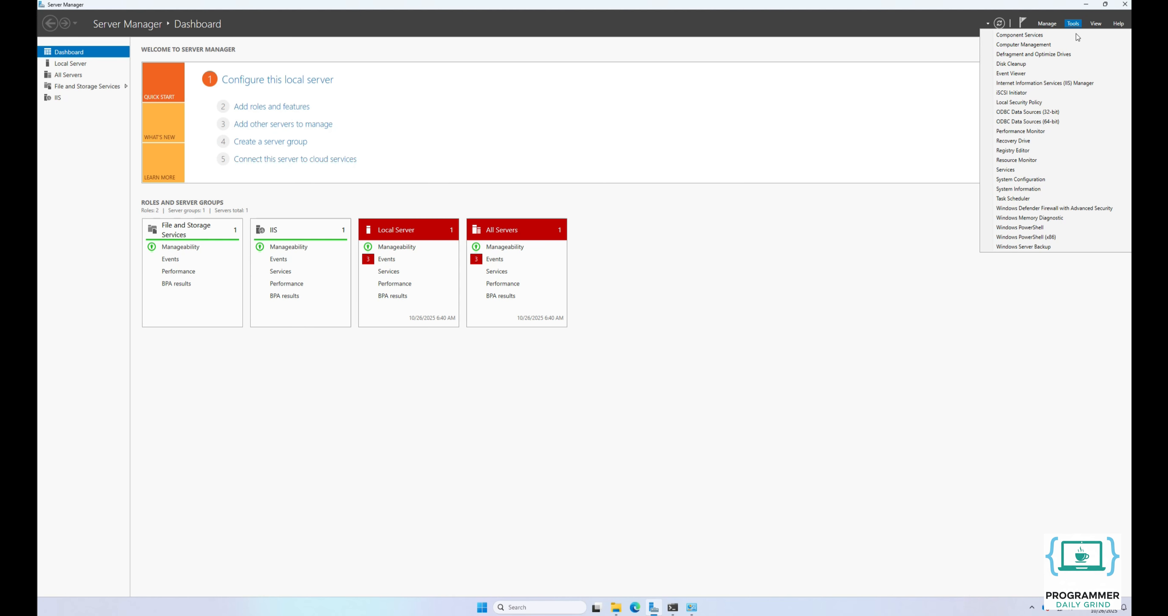
pyautogui.click(1071, 84)
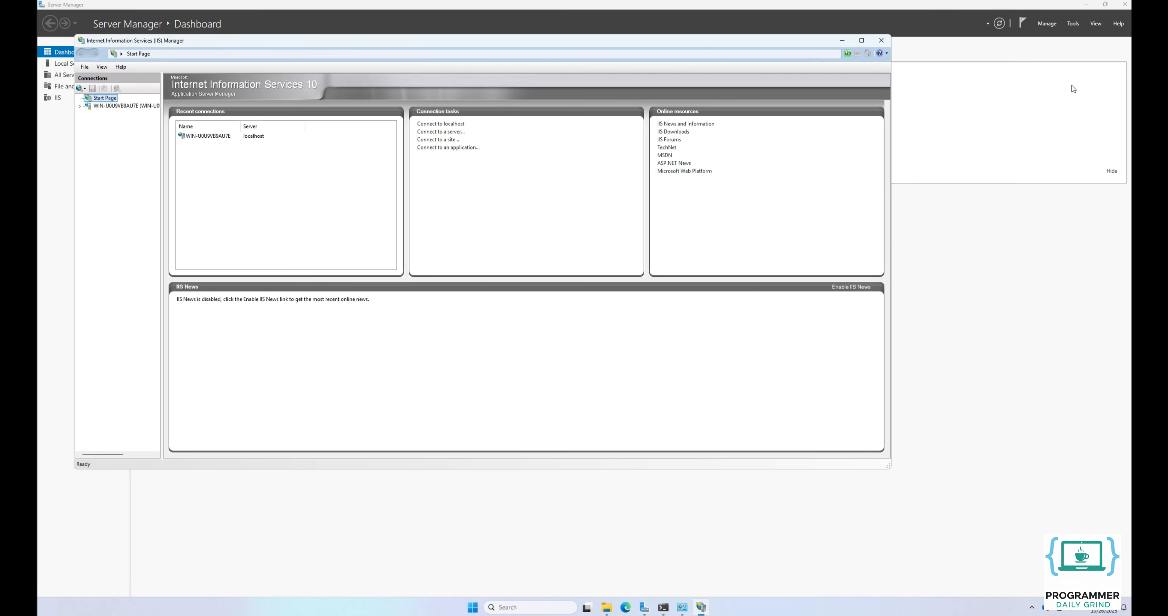
pyautogui.click(862, 40)
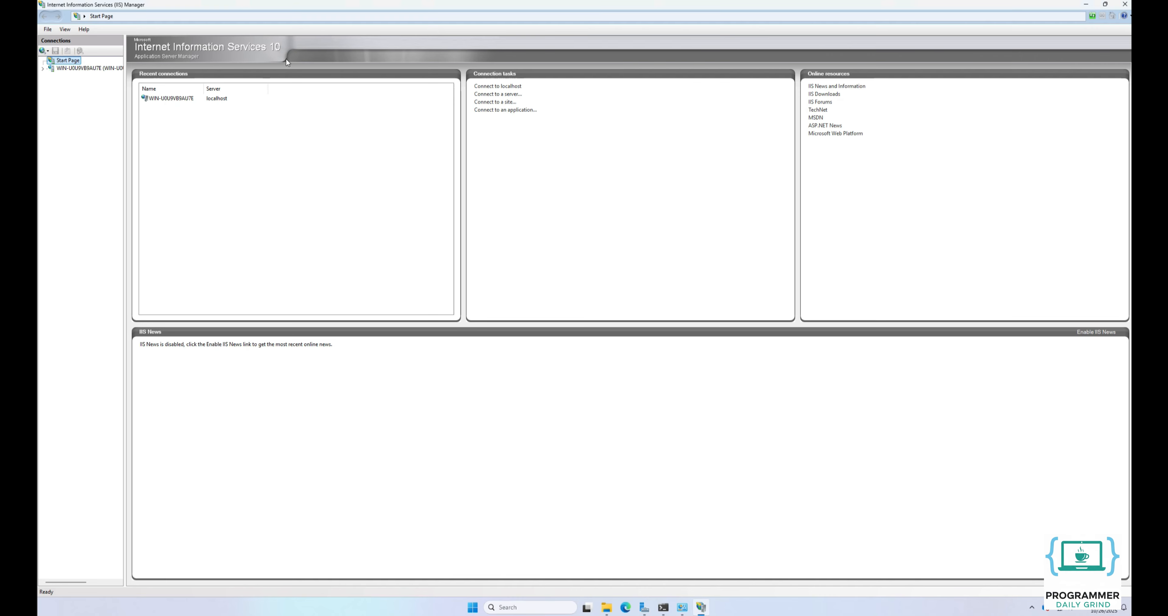
pyautogui.click(45, 68)
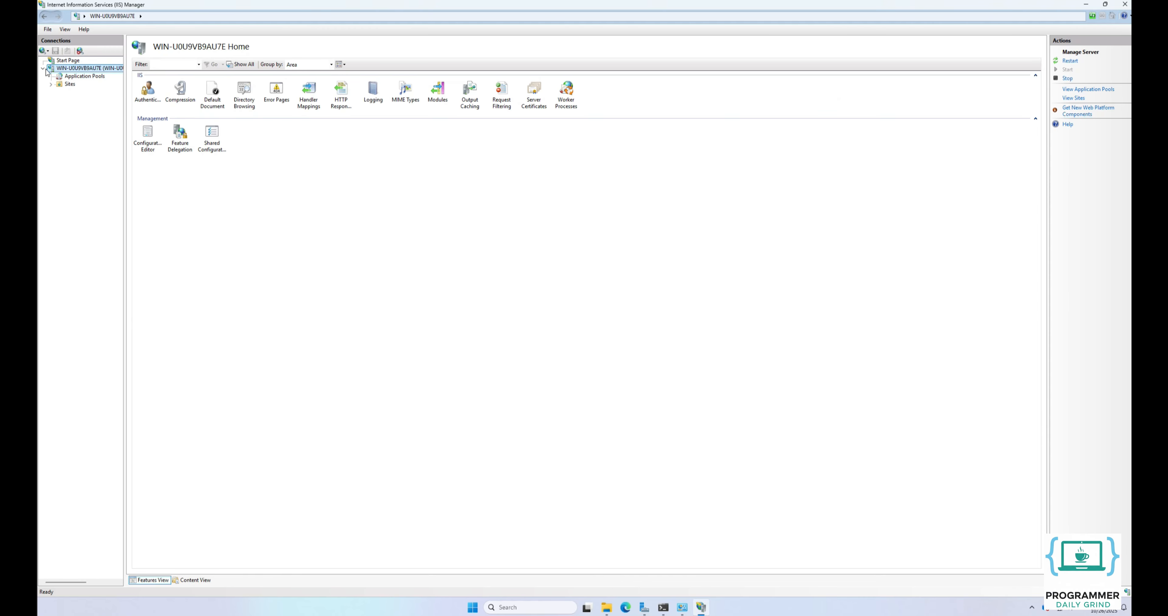
# Step: Add an application pool named site1pool with the .NET CLR version set to No Managed Code
pyautogui.click(75, 79)
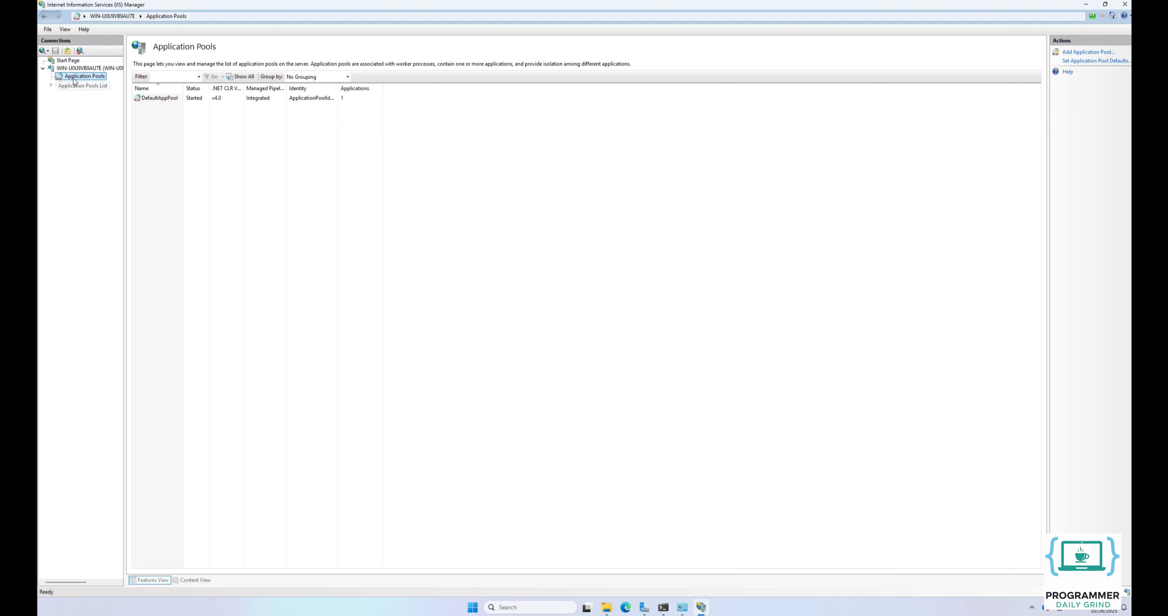
pyautogui.rightClick(73, 79)
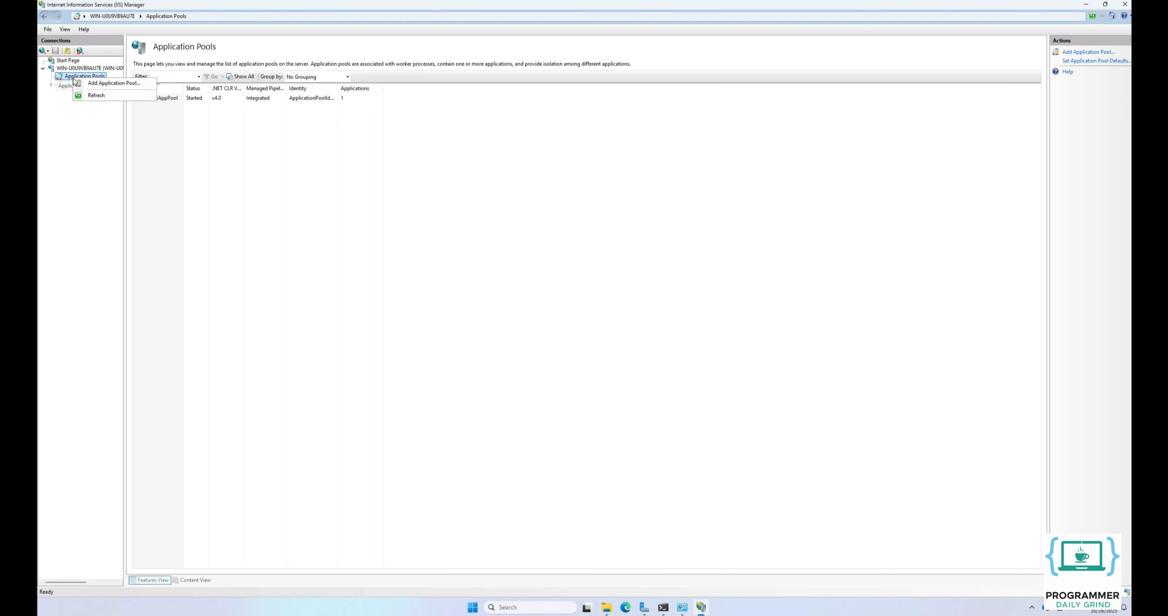
pyautogui.click(94, 83)
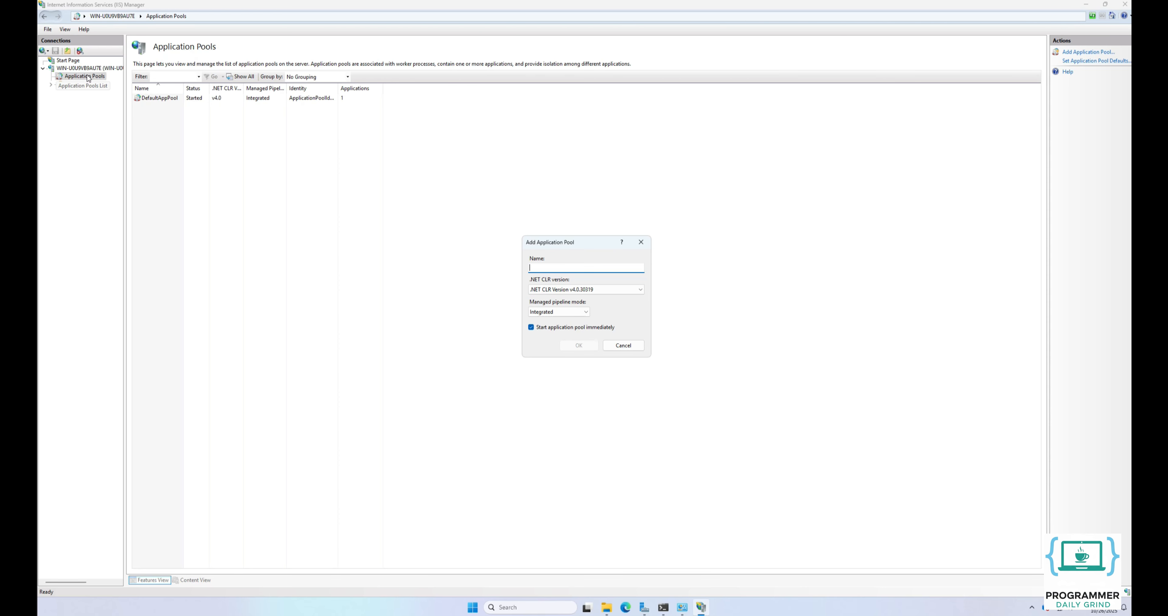
pyautogui.write('site1pool')
pyautogui.click(604, 289)
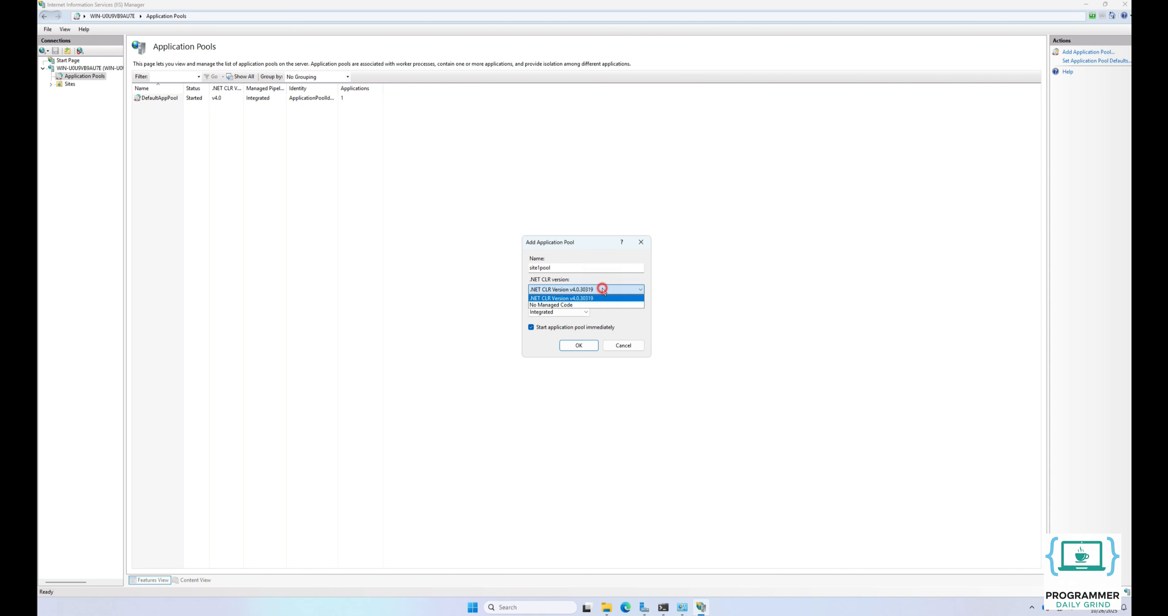
pyautogui.click(602, 305)
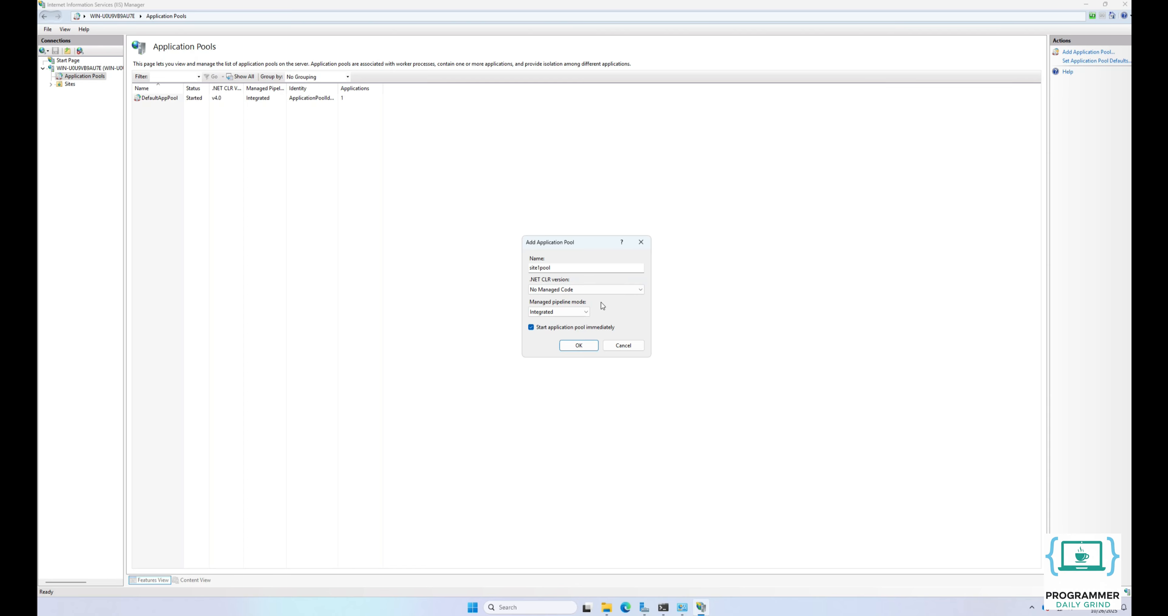
pyautogui.click(591, 346)
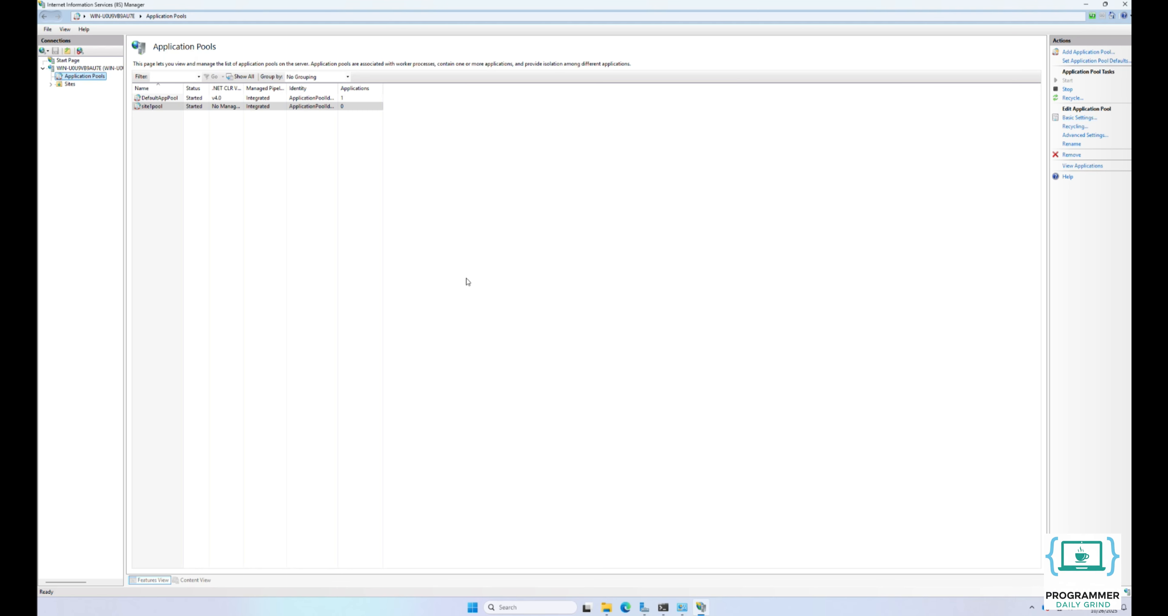
# Step: Add an application pool named site2pool with the .NET CLR version set to No Managed Code
pyautogui.rightClick(86, 78)
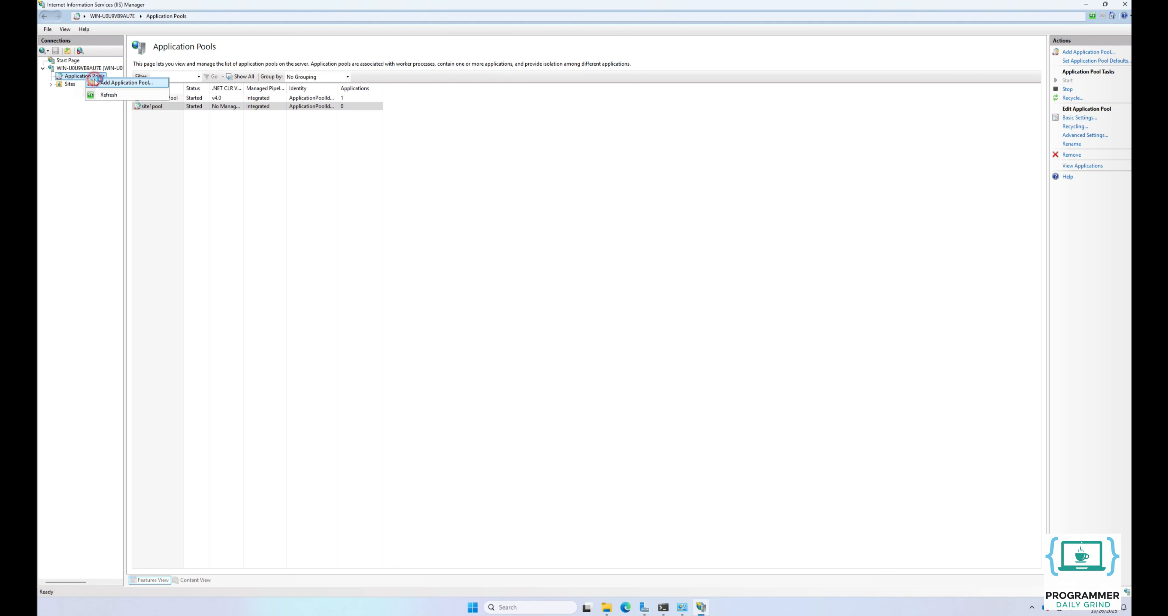
pyautogui.click(95, 81)
pyautogui.write('site2pool')
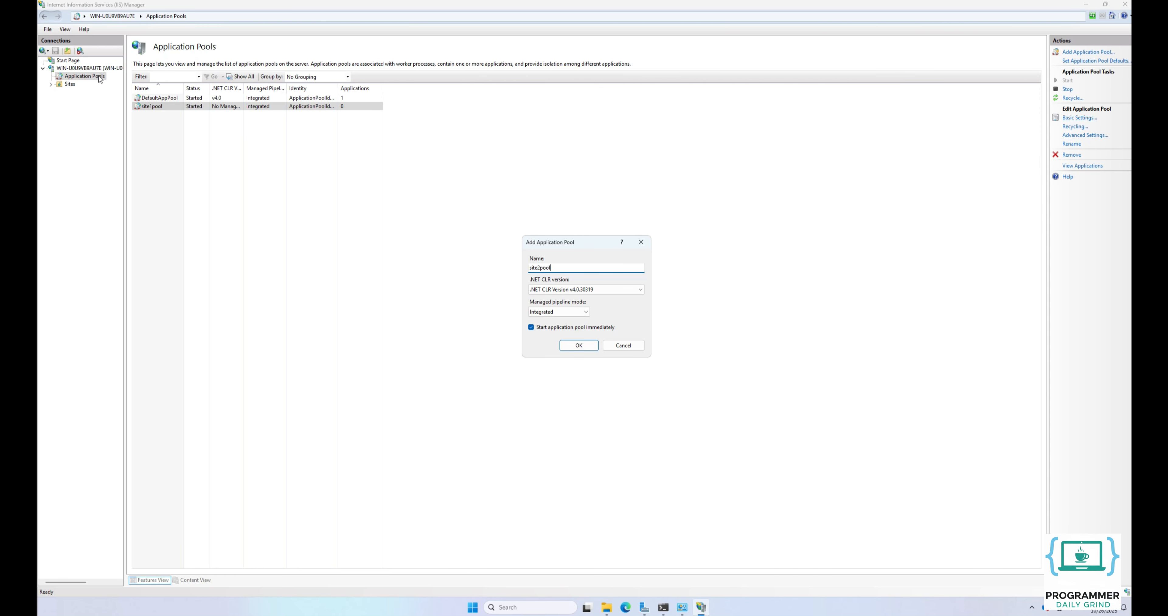
pyautogui.click(590, 289)
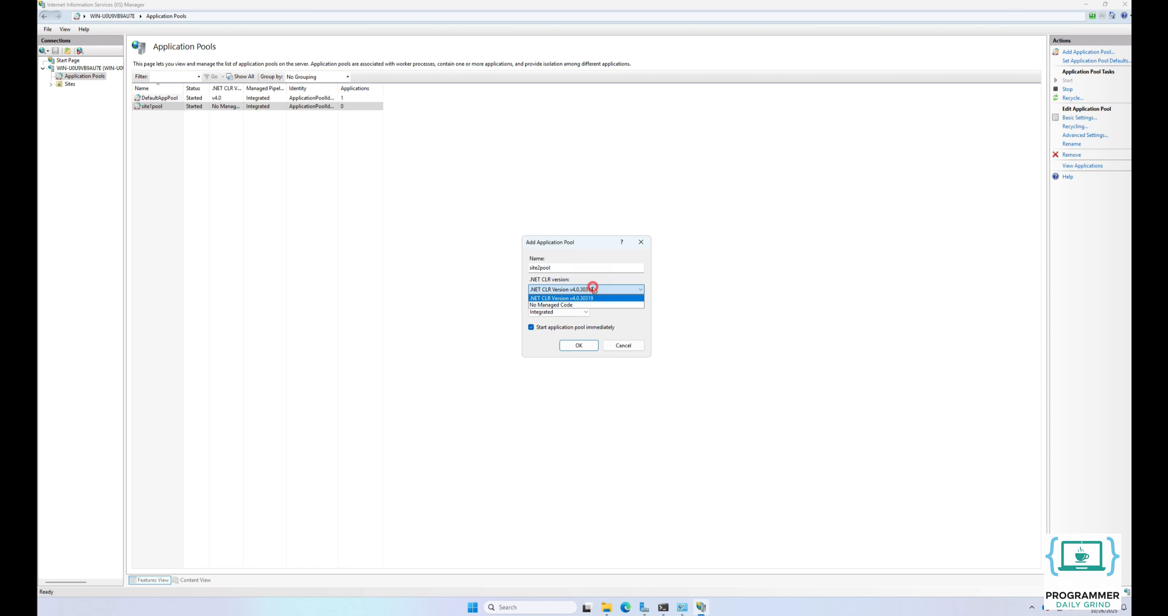
pyautogui.click(595, 306)
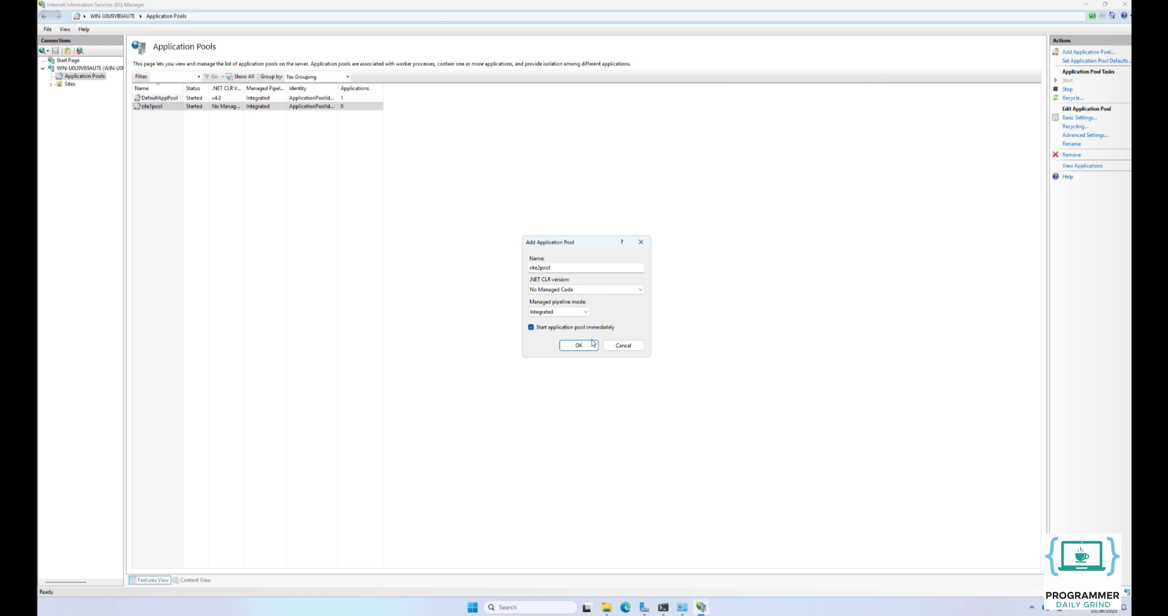
pyautogui.click(592, 346)
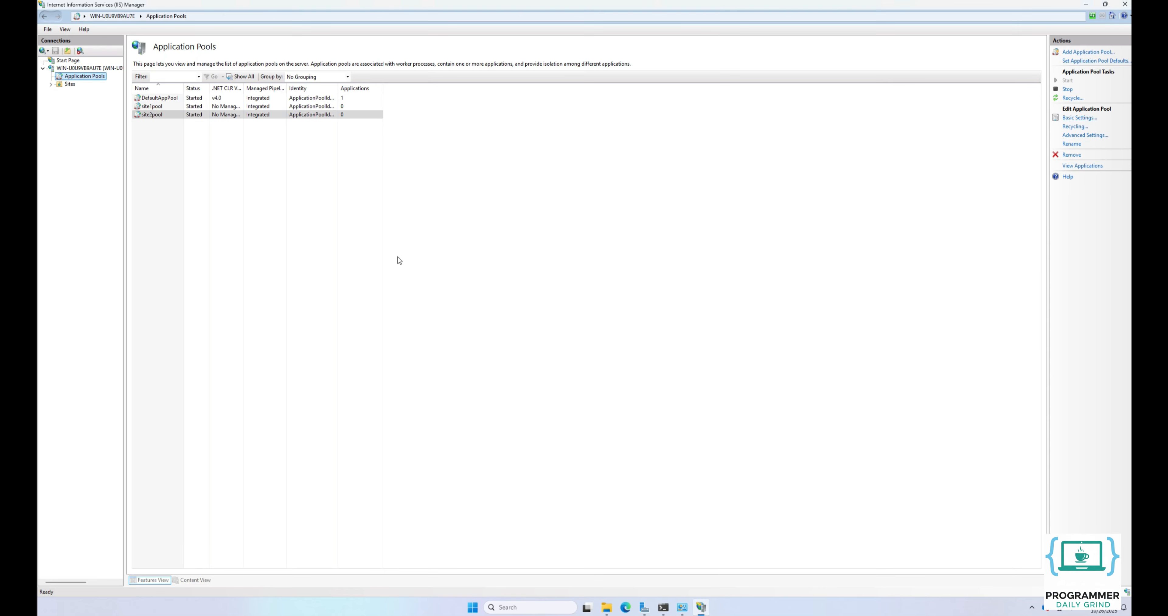
# Step: Add an application pool named site3pool with the .NET CLR version set to No Managed Code
pyautogui.rightClick(95, 77)
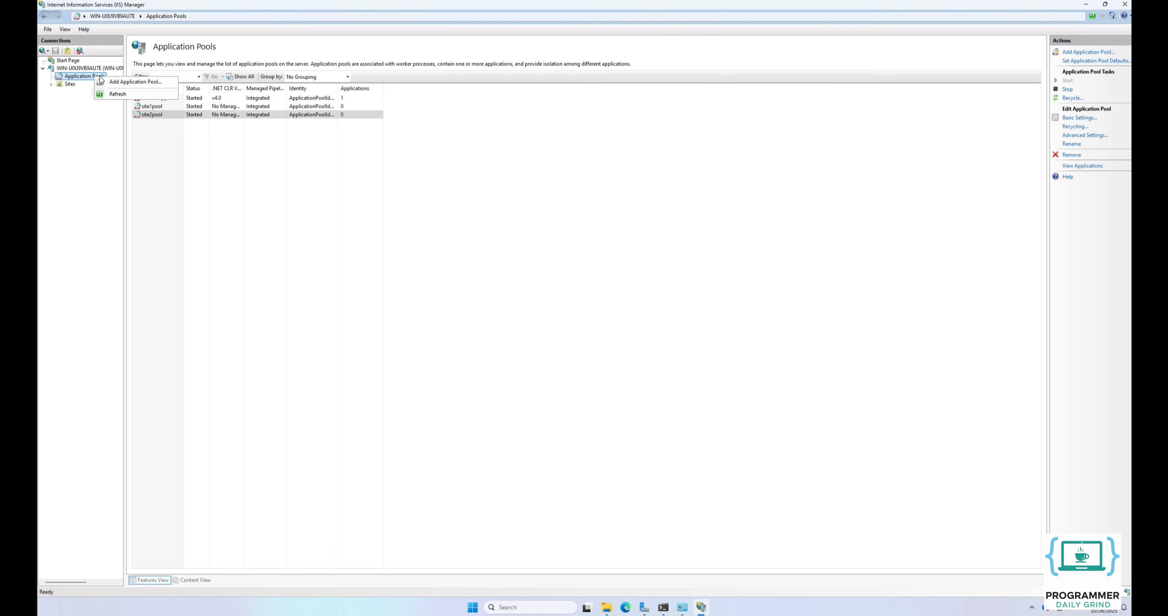
pyautogui.click(127, 82)
pyautogui.write('sit')
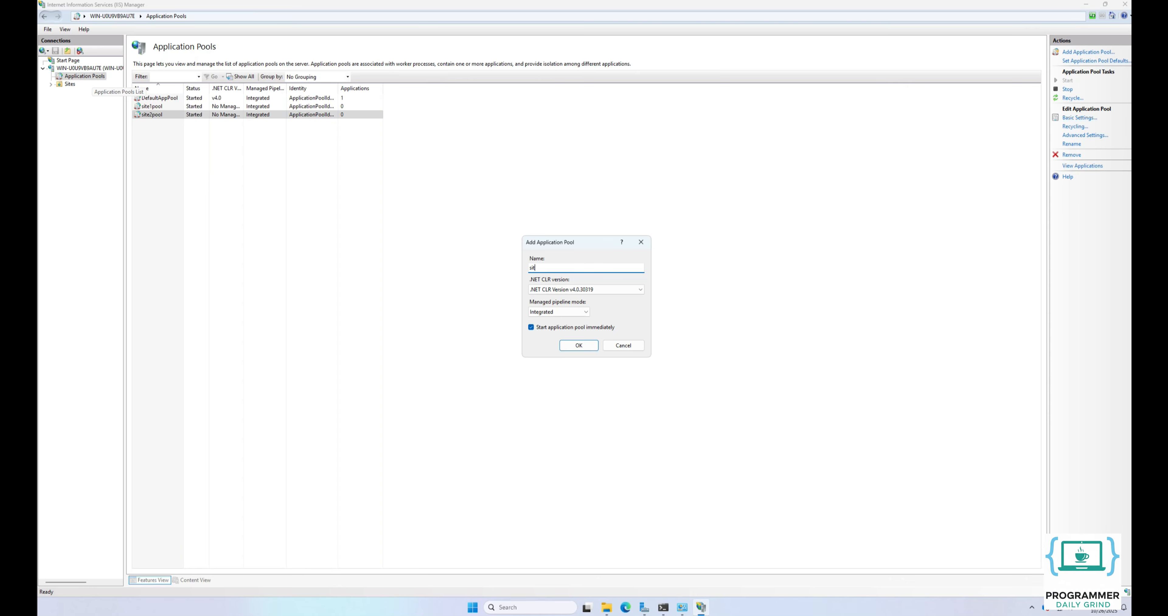
pyautogui.write('e3pool')
pyautogui.click(548, 290)
pyautogui.click(552, 304)
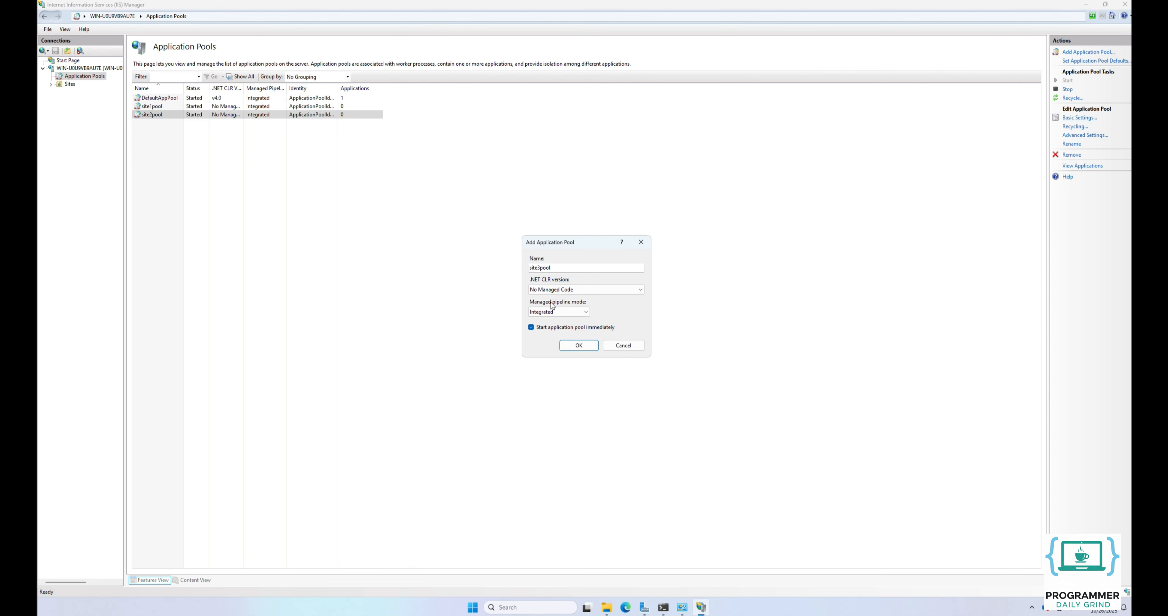
pyautogui.click(578, 345)
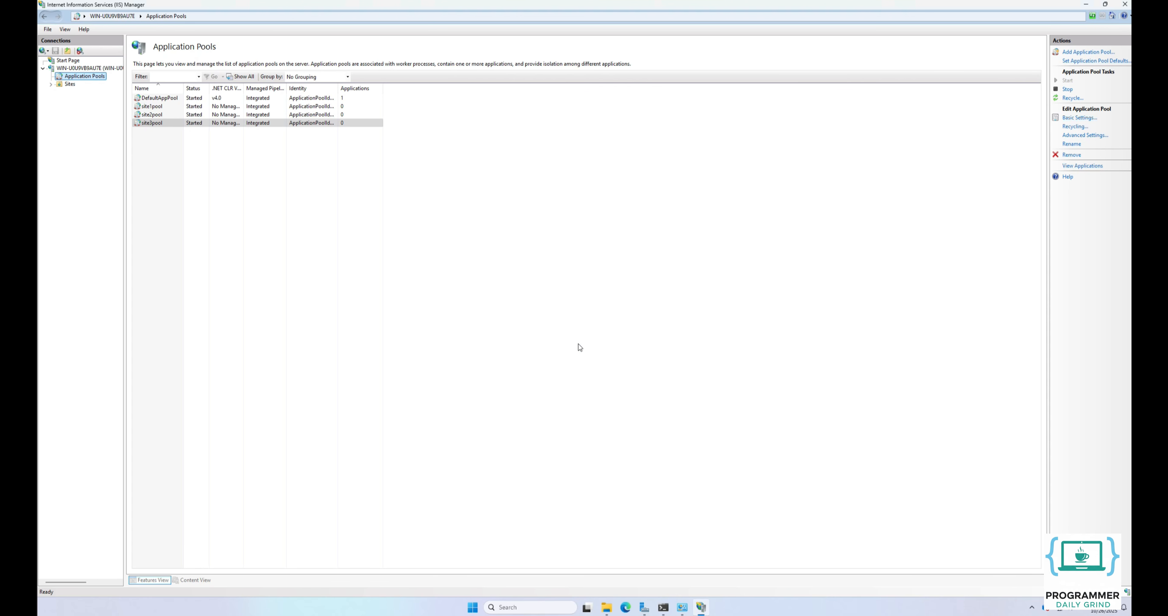
# Step: Start adding a website under Sites with the site name site1 and the application pool site1pool
pyautogui.click(71, 85)
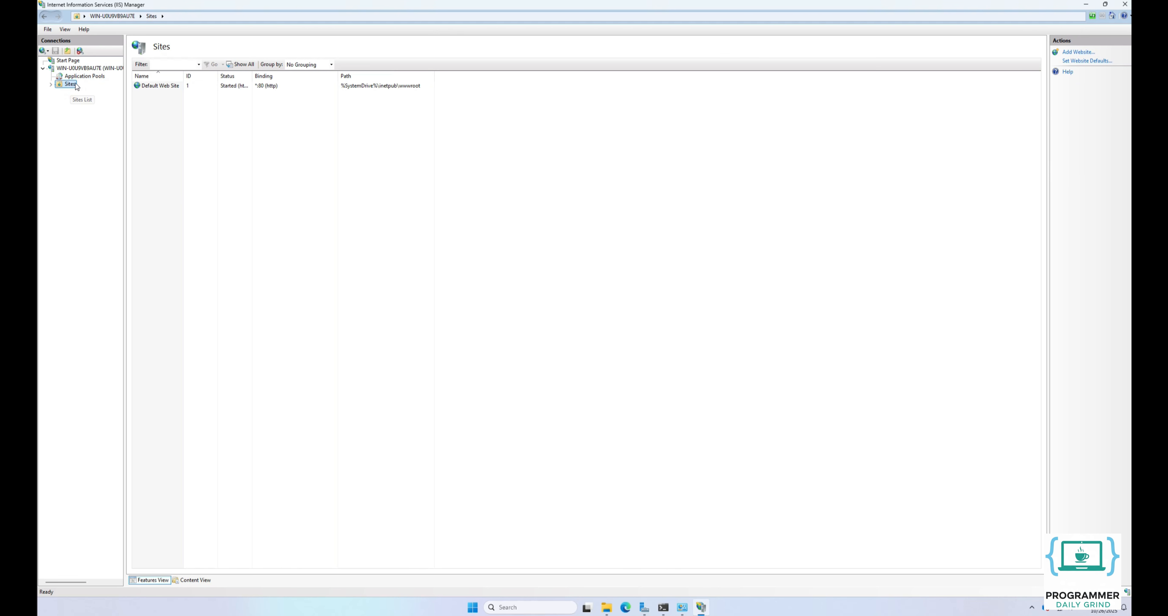
pyautogui.rightClick(72, 86)
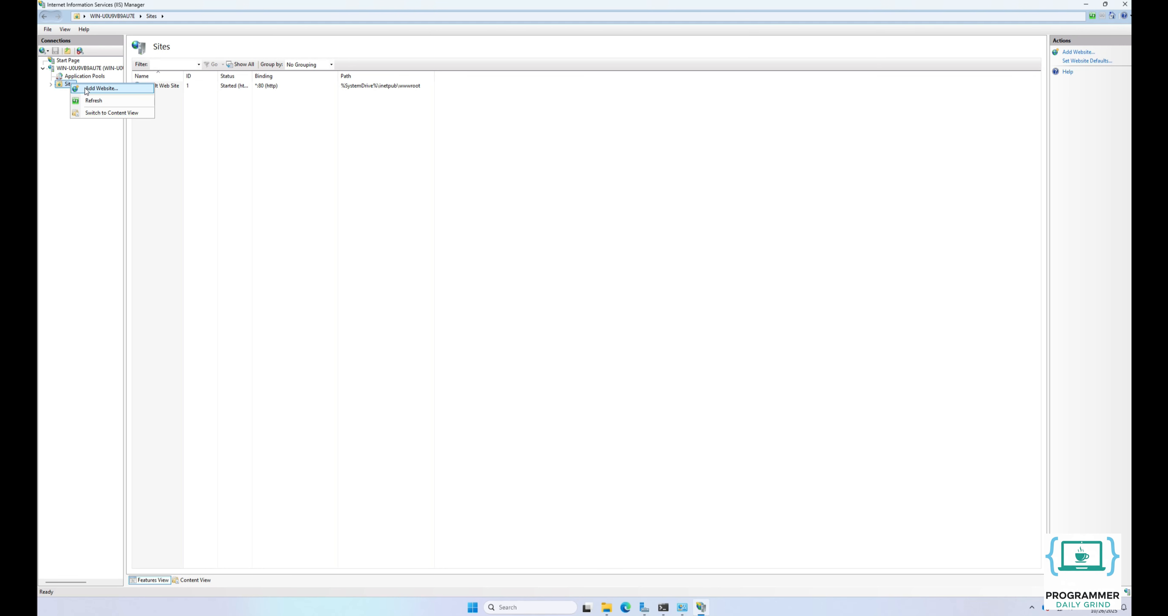
pyautogui.click(86, 89)
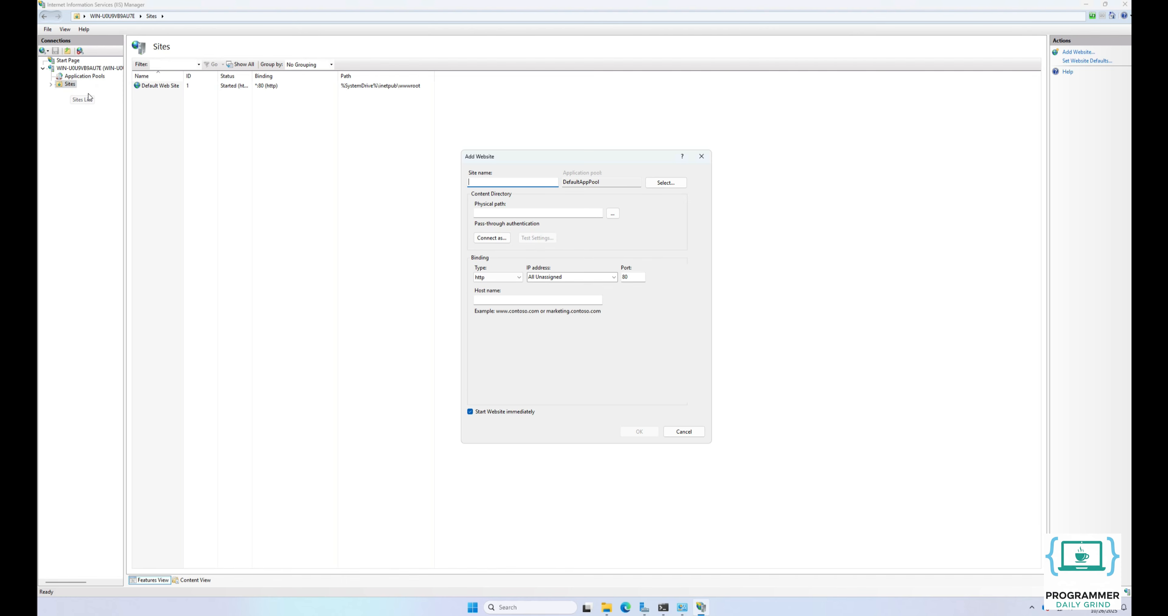
pyautogui.write('si')
pyautogui.click(660, 186)
pyautogui.click(625, 280)
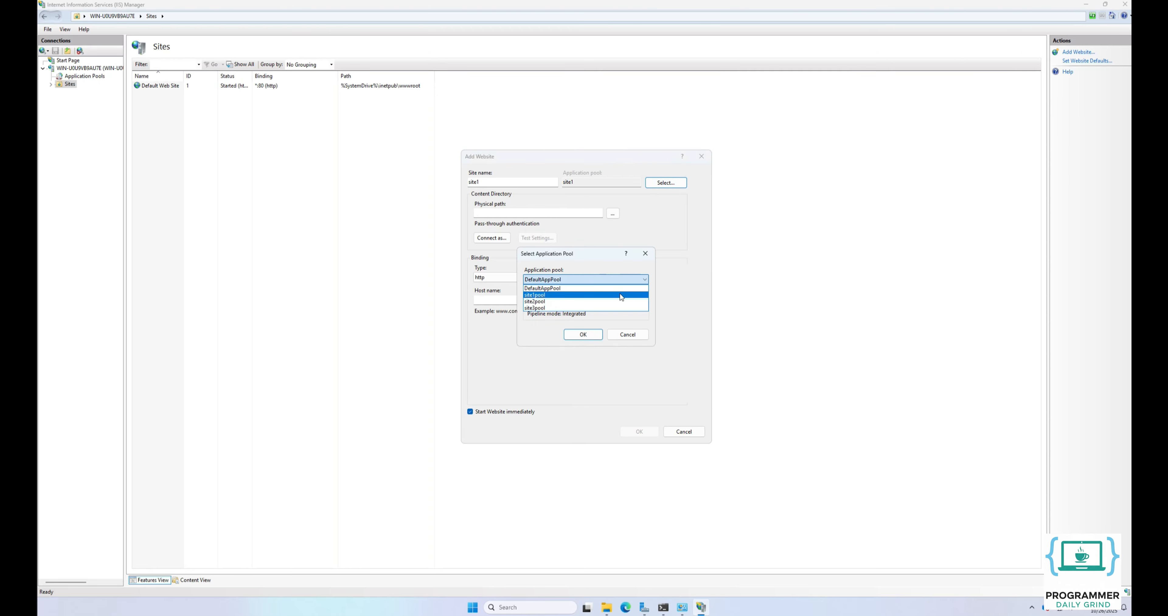
pyautogui.click(619, 294)
pyautogui.click(585, 335)
# Step: Set the physical path of site1 to the folder C:\websites\site1.local
pyautogui.click(611, 217)
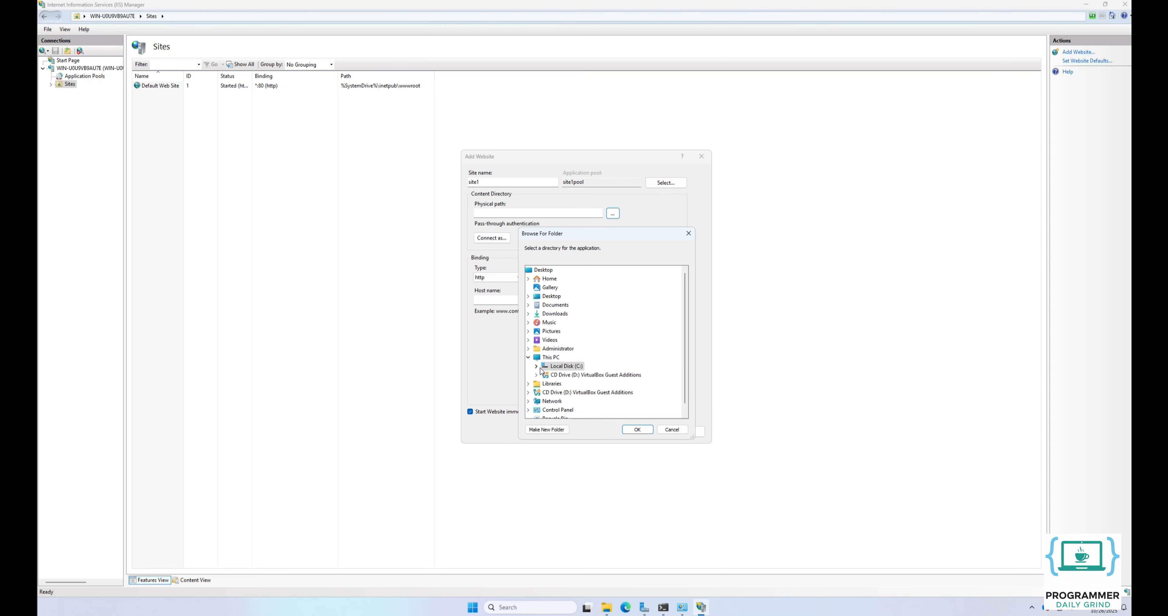
pyautogui.click(545, 402)
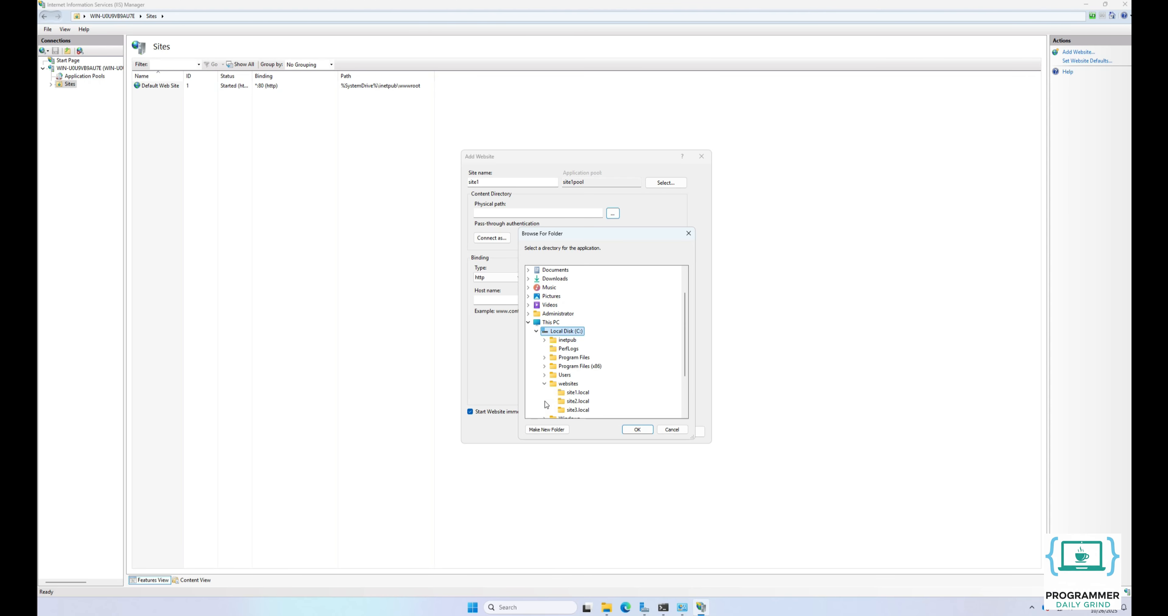
pyautogui.click(578, 392)
pyautogui.click(631, 426)
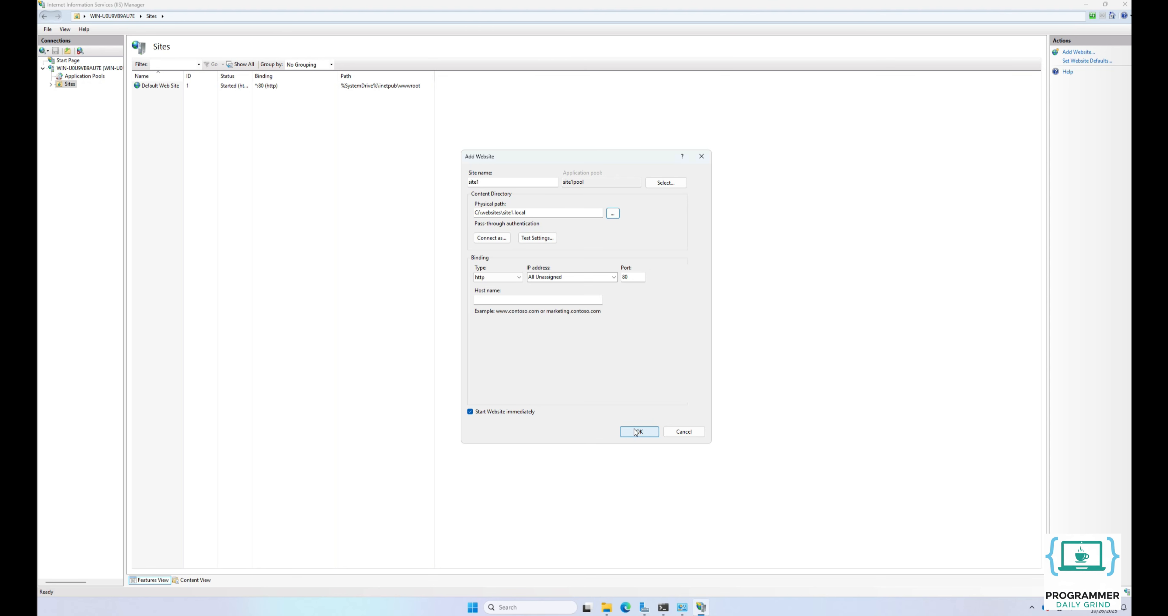
# Step: Bind site1 to IP address 192.168.100.100 with the host name site1.local and create the website
pyautogui.click(613, 277)
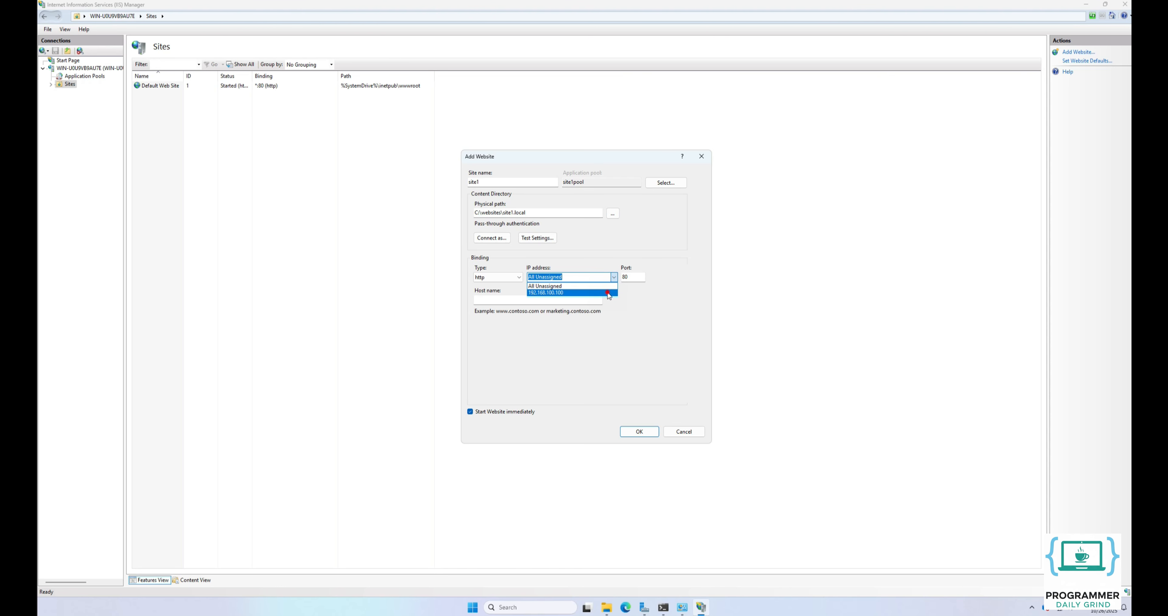
pyautogui.click(608, 292)
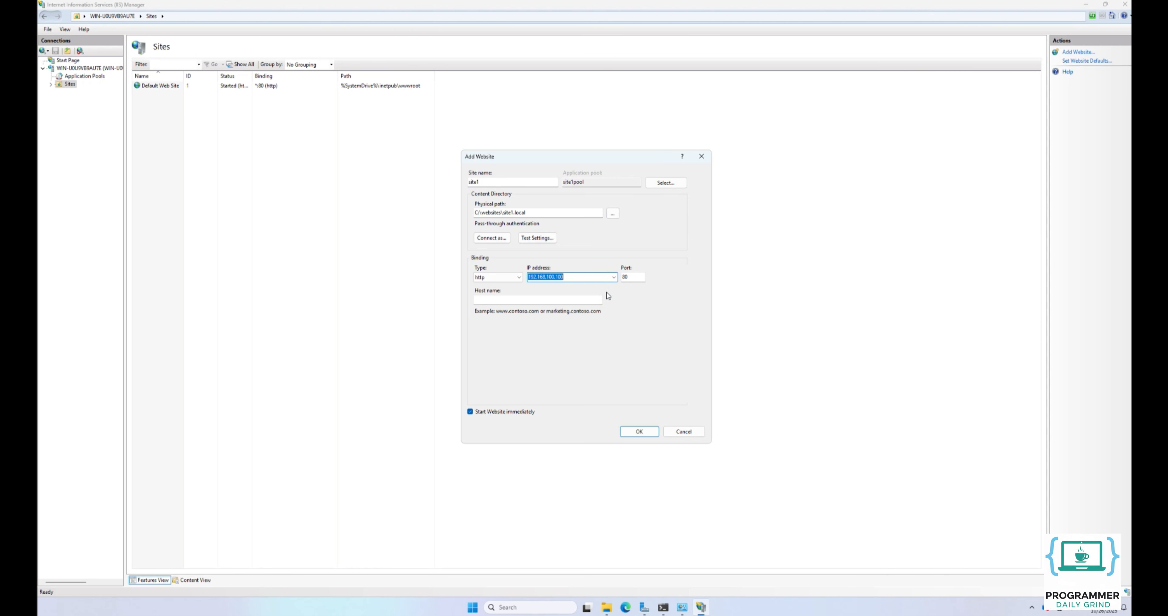
pyautogui.click(588, 298)
pyautogui.write('site1.local')
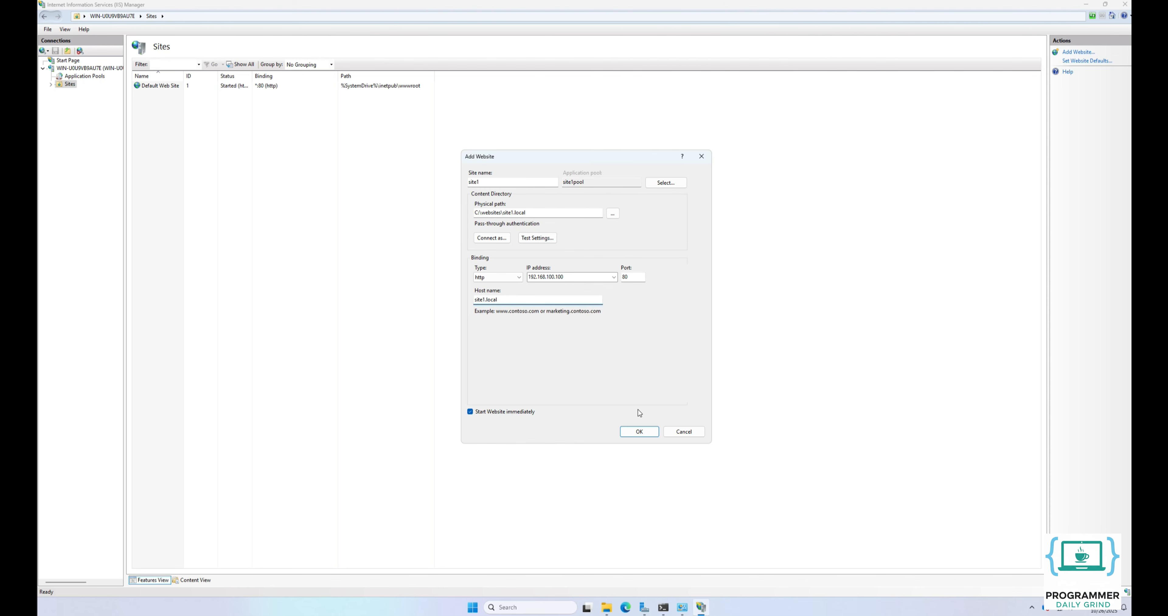
pyautogui.click(645, 430)
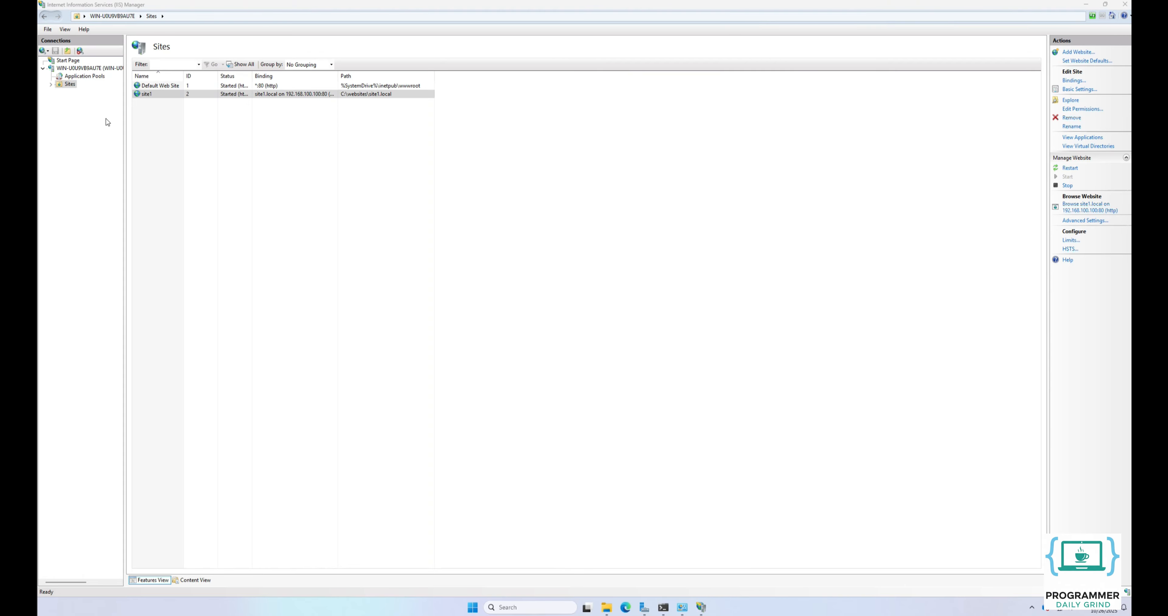
# Step: Start adding a website under Sites with the site name site2 and the application pool site2pool
pyautogui.click(68, 85)
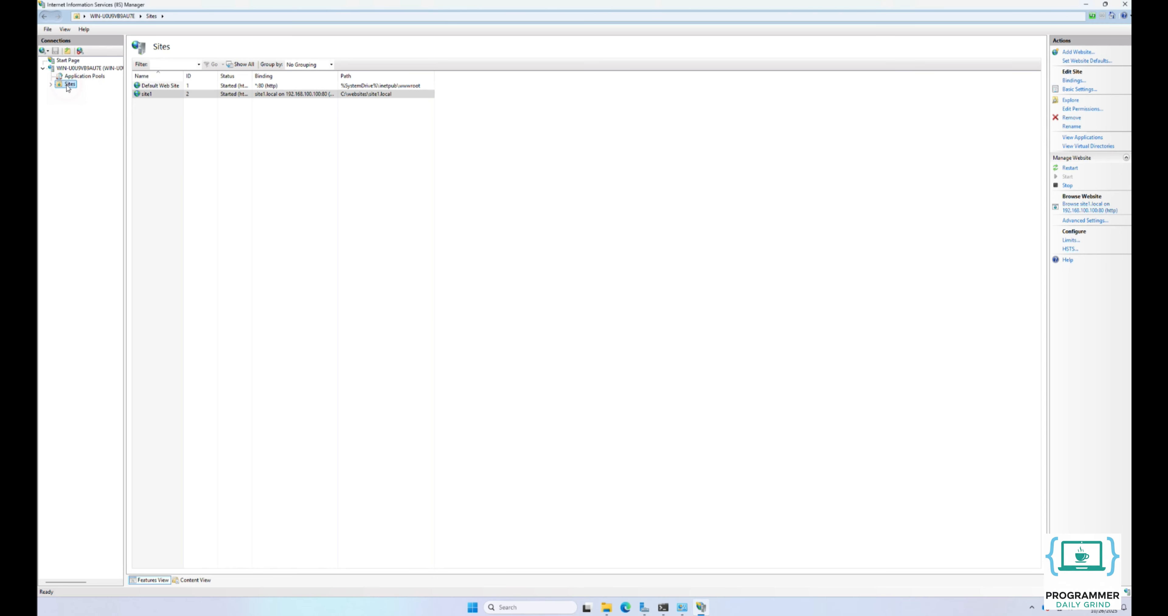
pyautogui.rightClick(72, 84)
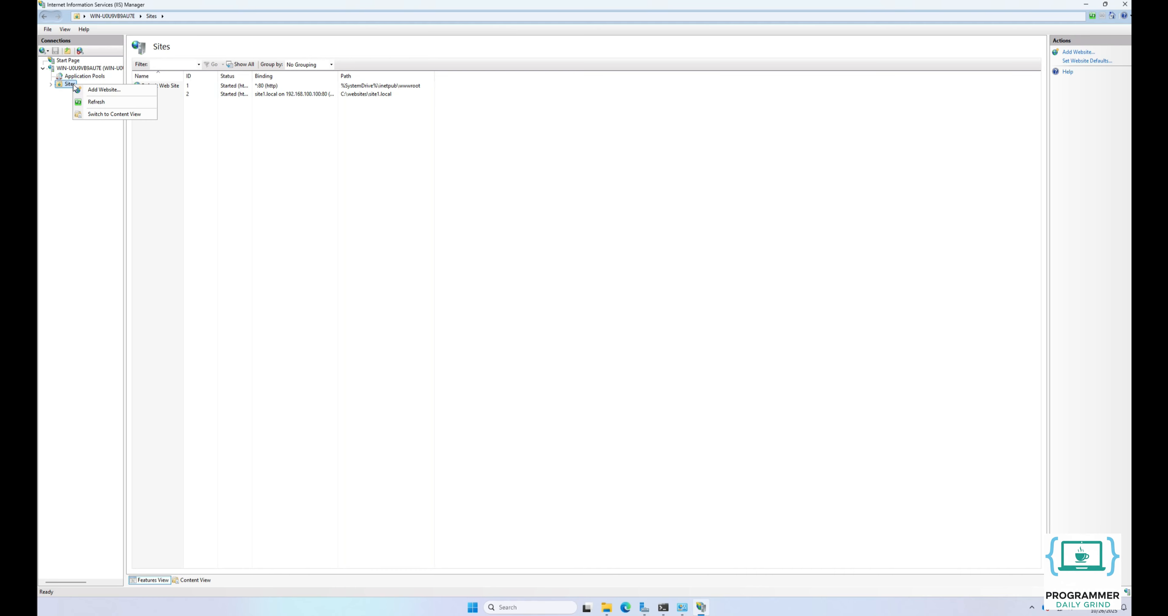
pyautogui.click(90, 91)
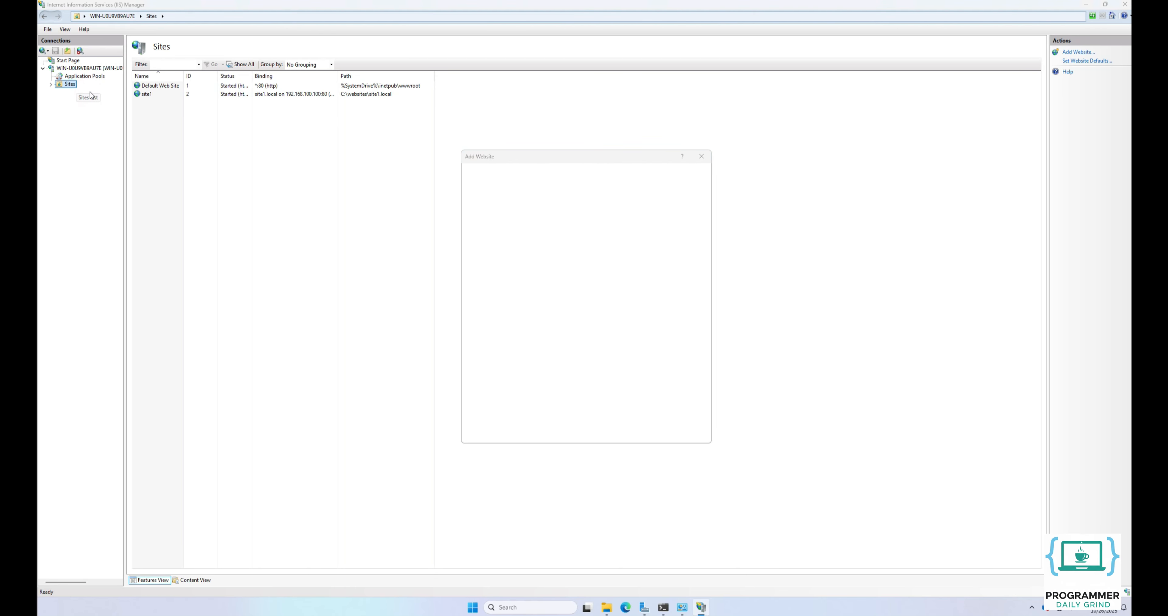
pyautogui.write('site2')
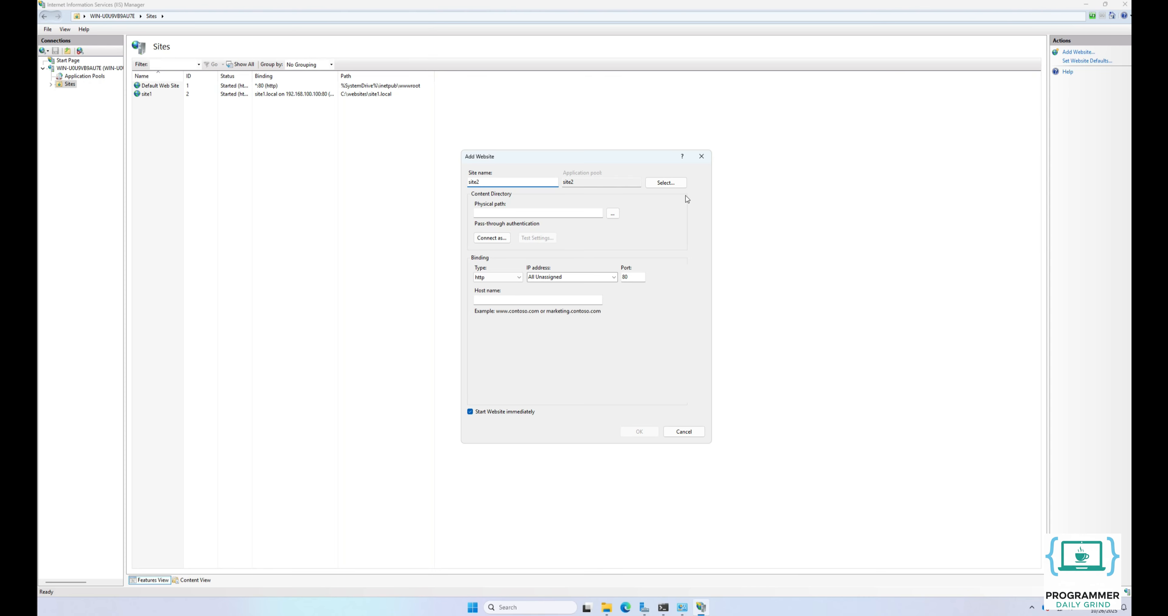
pyautogui.click(666, 182)
pyautogui.click(608, 279)
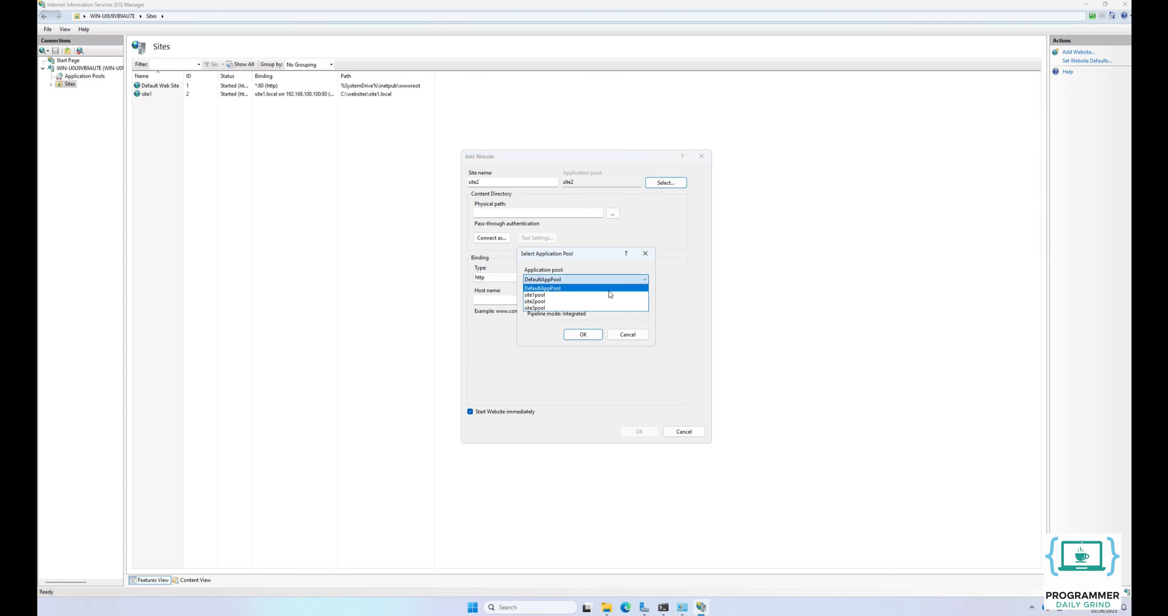
pyautogui.click(609, 301)
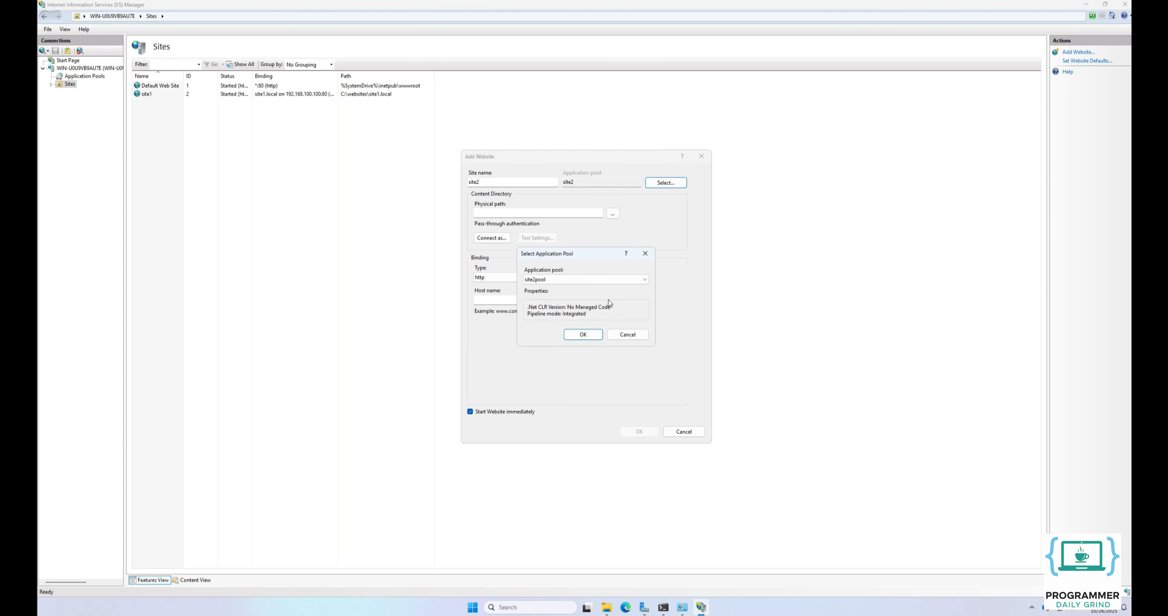
pyautogui.click(597, 335)
# Step: Set the physical path of site2 to the folder C:\websites\site2.local
pyautogui.click(613, 214)
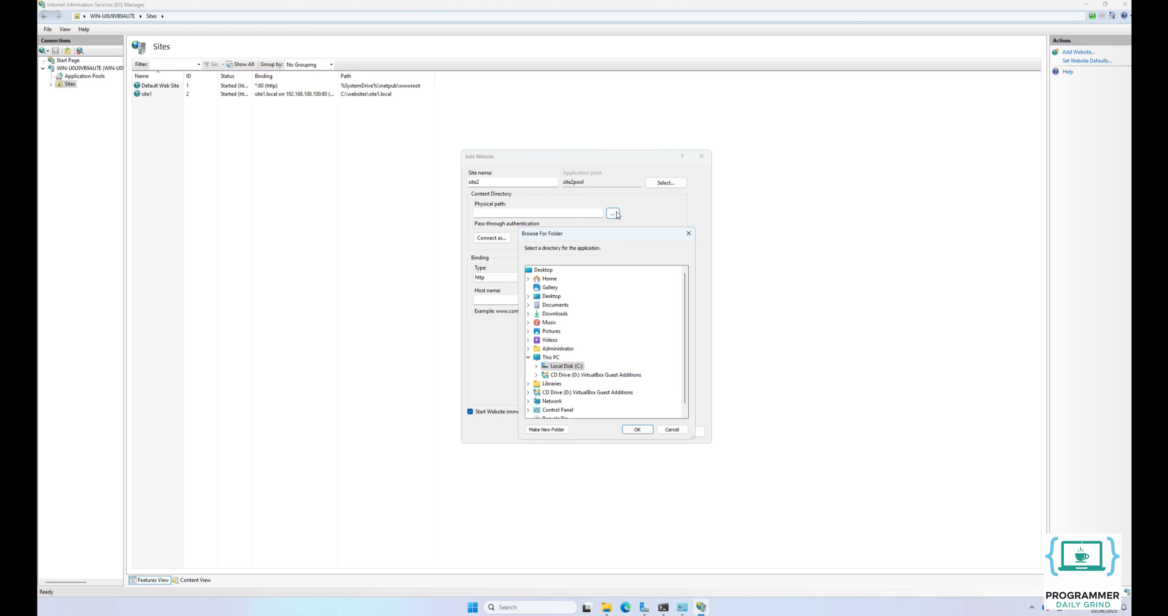
pyautogui.click(536, 367)
pyautogui.click(544, 383)
pyautogui.click(573, 401)
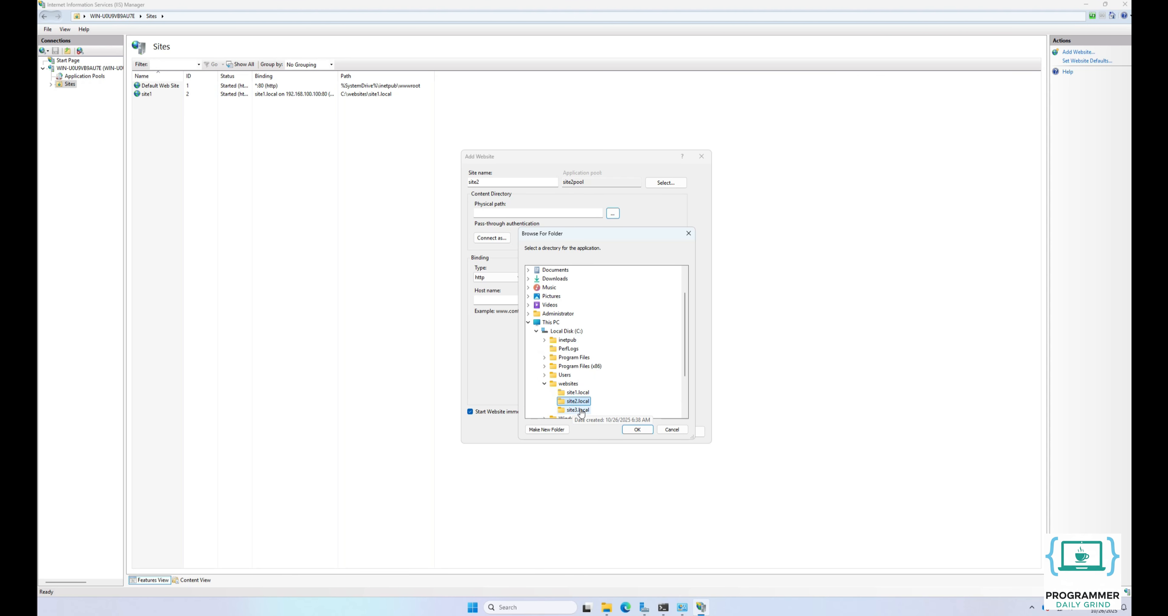
pyautogui.click(636, 430)
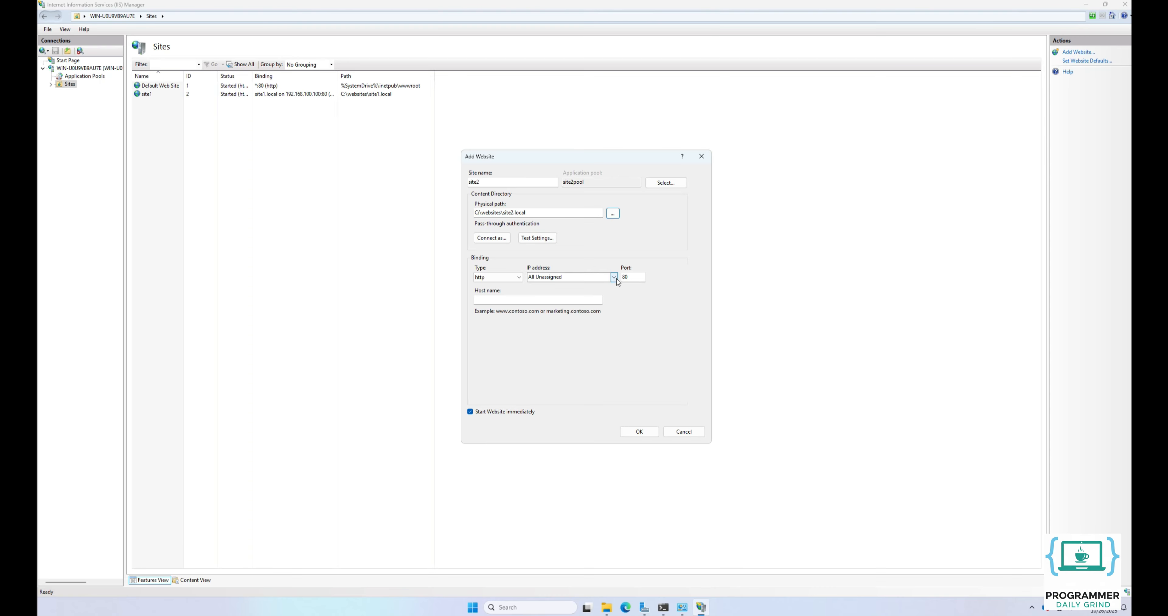
# Step: Bind site2 to IP address 192.168.100.100 with the host name site2.local and create the website
pyautogui.click(615, 277)
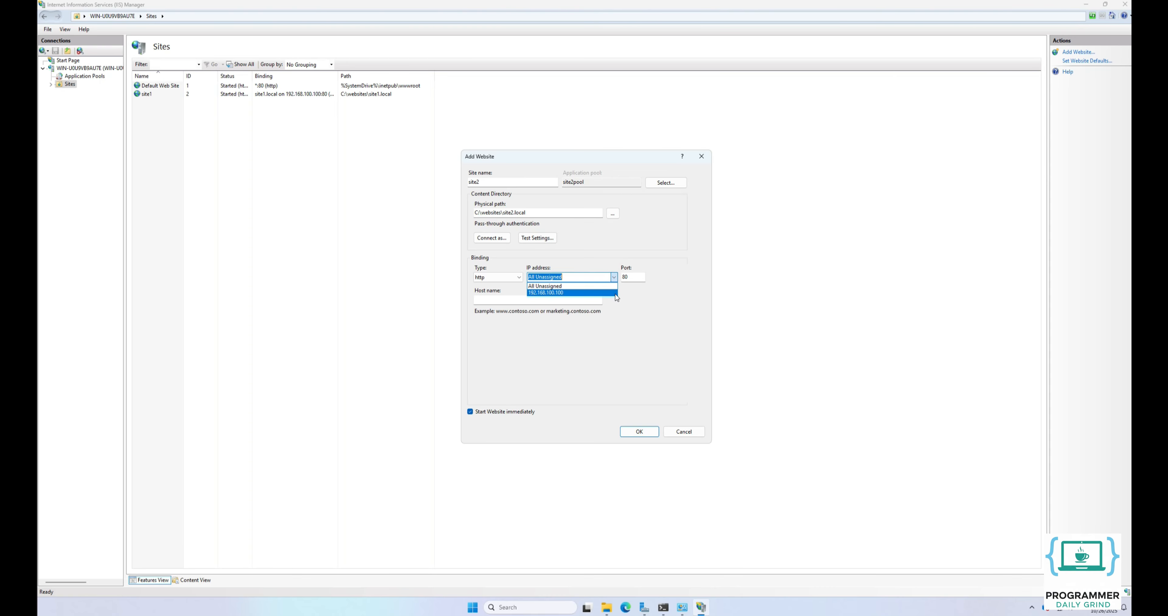
pyautogui.click(614, 292)
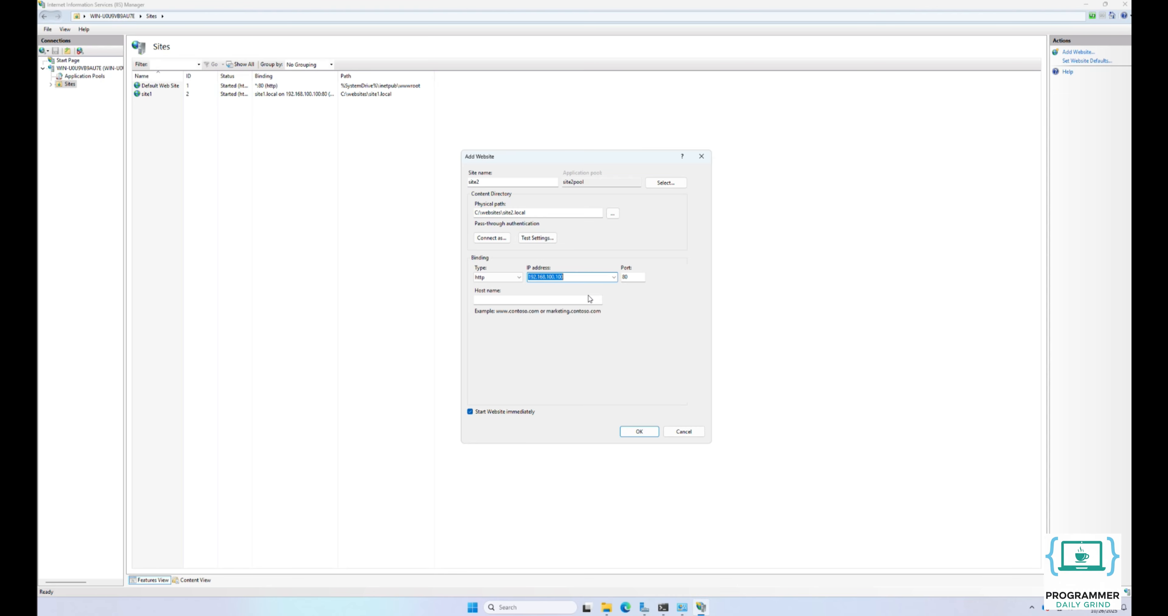
pyautogui.click(571, 302)
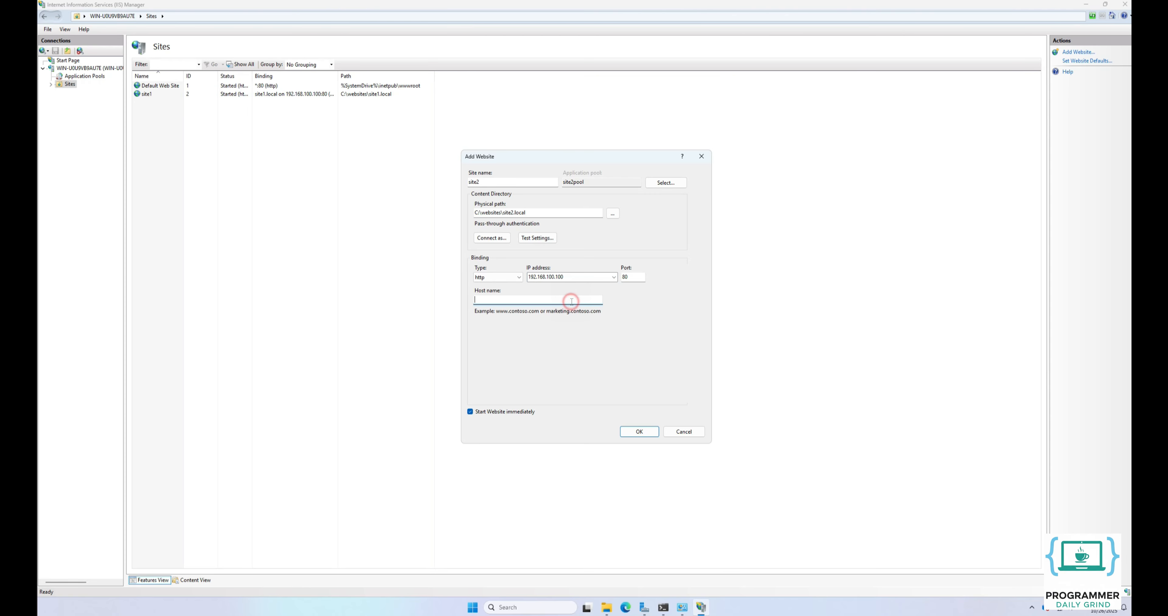
pyautogui.write('site2.local')
pyautogui.click(637, 432)
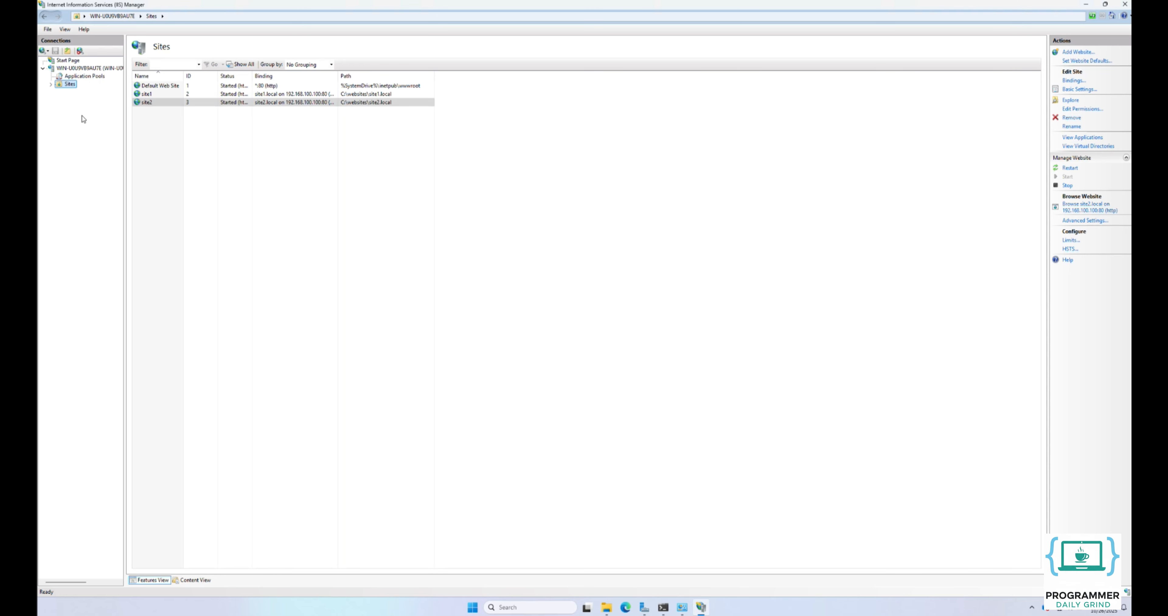
# Step: Start adding a website under Sites with the site name site3 and the application pool site3pool
pyautogui.rightClick(65, 85)
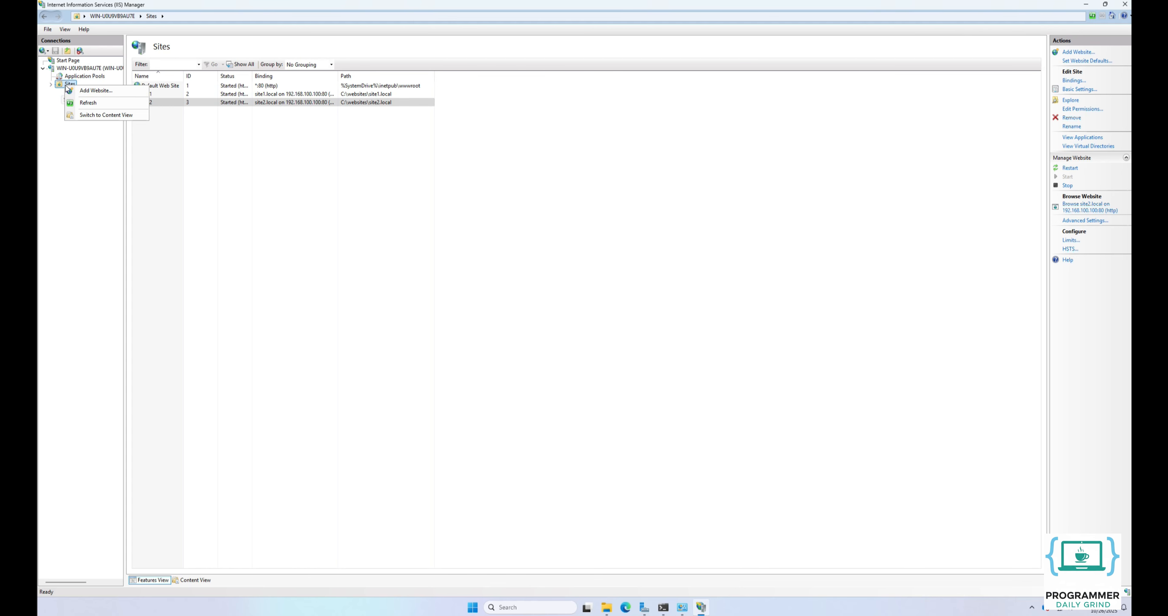
pyautogui.click(79, 95)
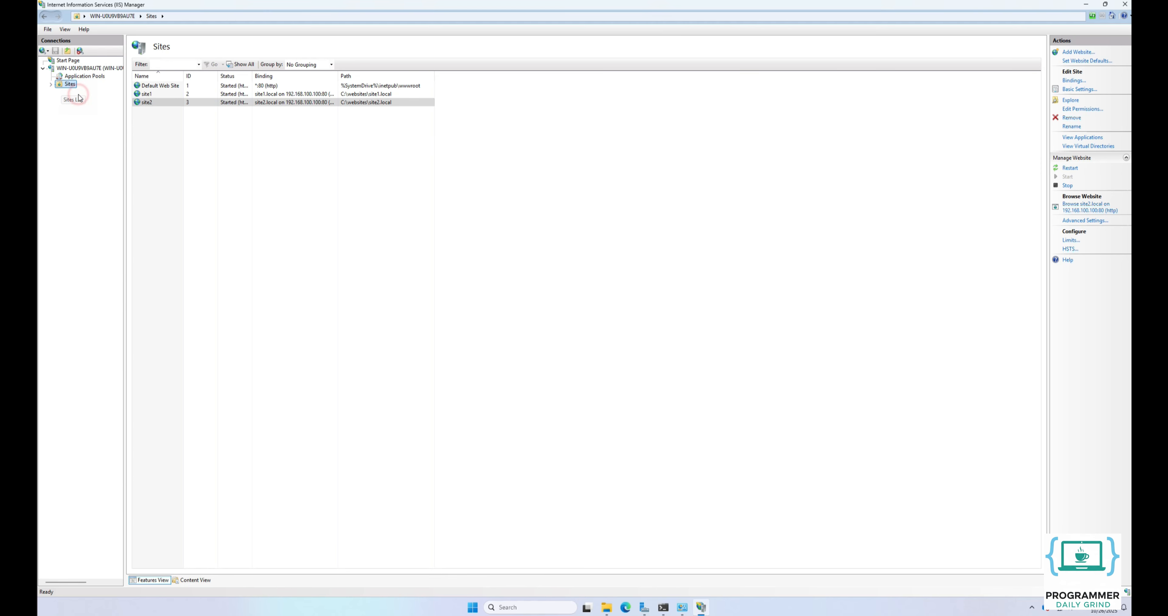
pyautogui.write('site3')
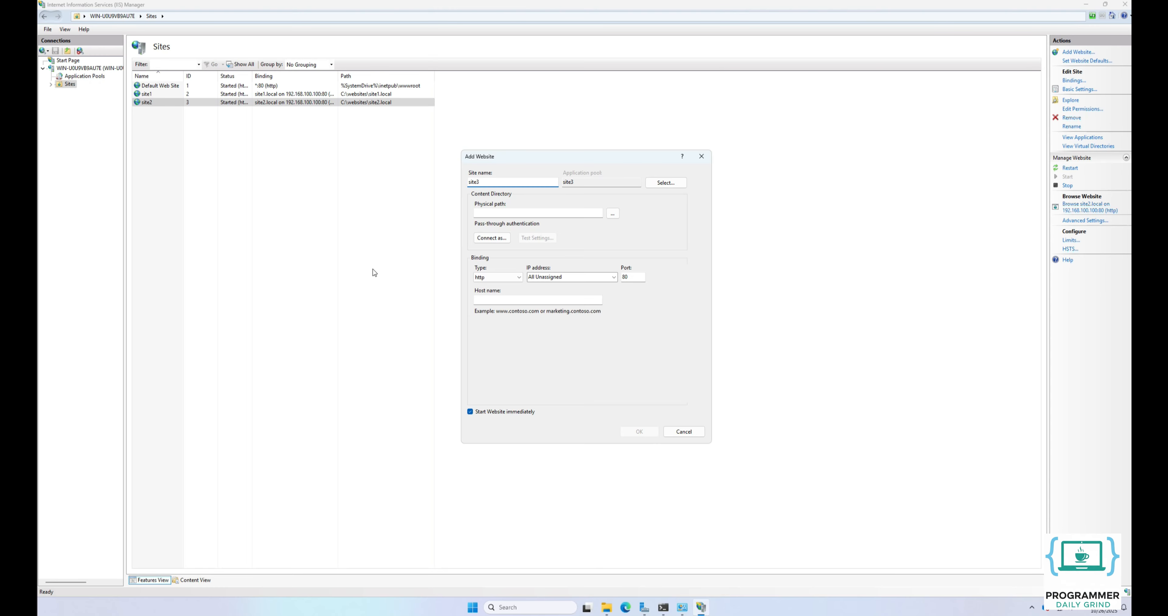
pyautogui.click(666, 183)
pyautogui.click(596, 280)
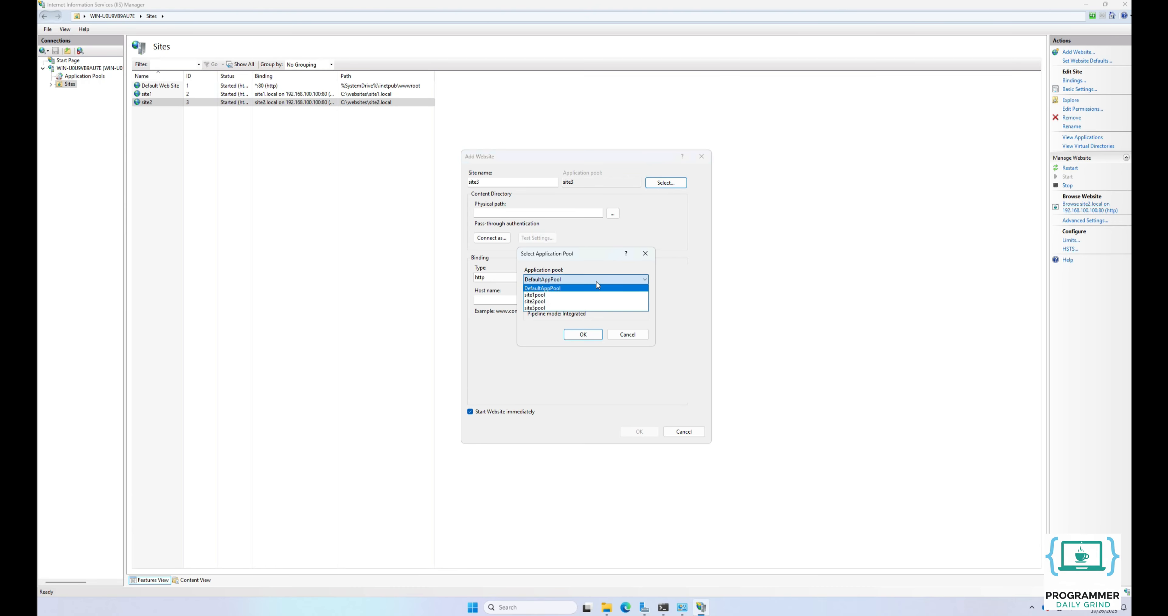
pyautogui.click(589, 308)
pyautogui.click(584, 334)
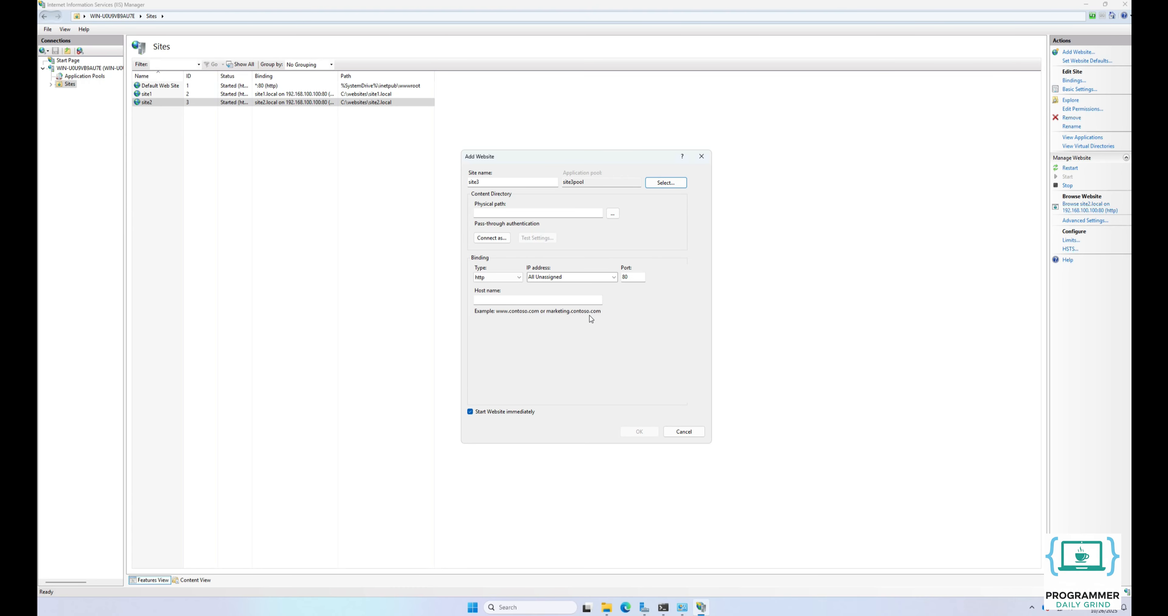
# Step: Set the physical path of site3 to the folder C:\websites\site3.local
pyautogui.click(613, 214)
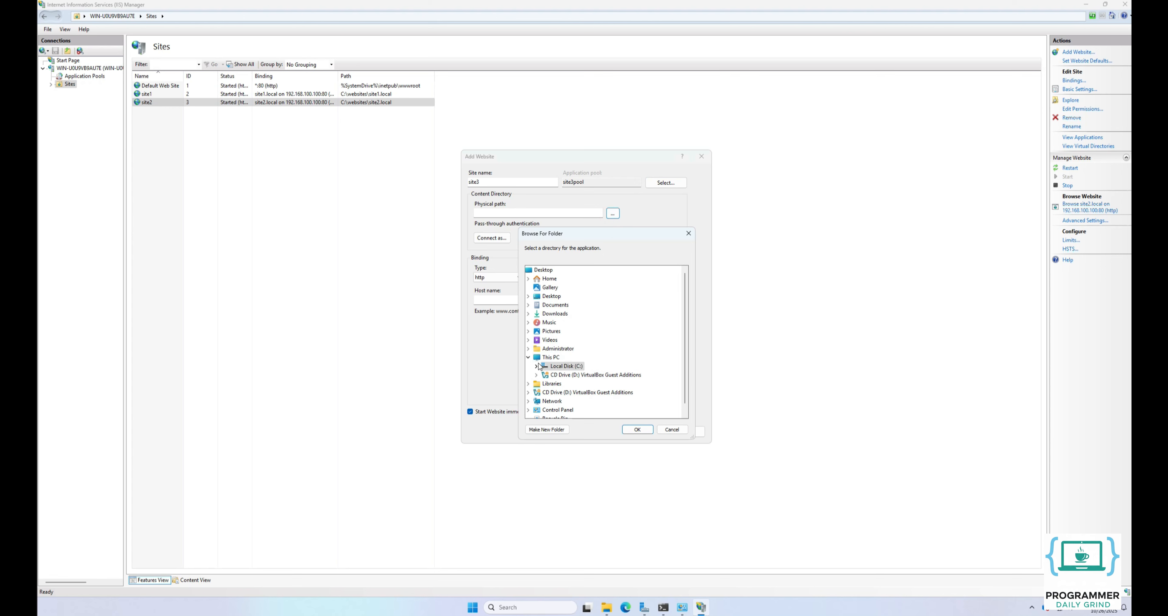
pyautogui.click(544, 401)
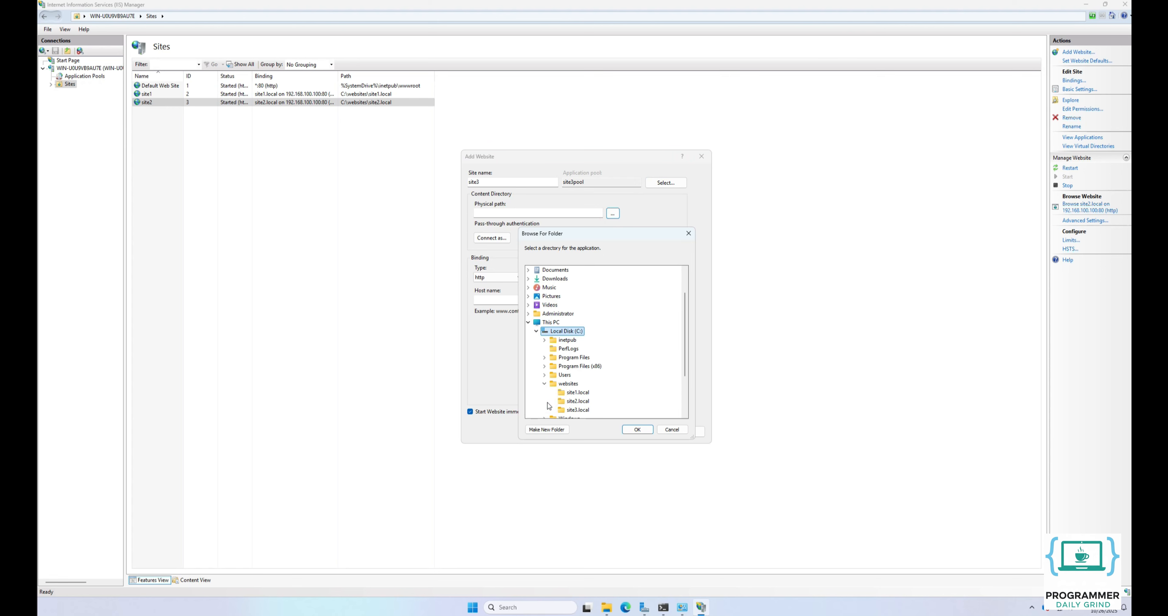
pyautogui.click(577, 410)
pyautogui.click(638, 430)
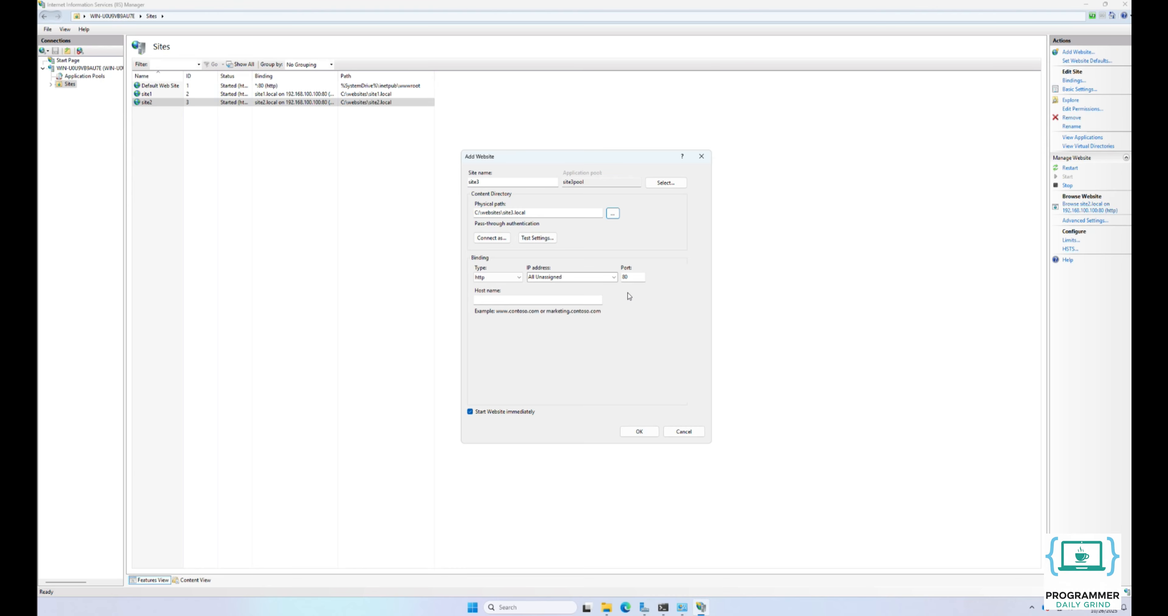
# Step: Bind site3 to IP address 192.168.100.100 with the host name site3.local and create the website
pyautogui.click(614, 277)
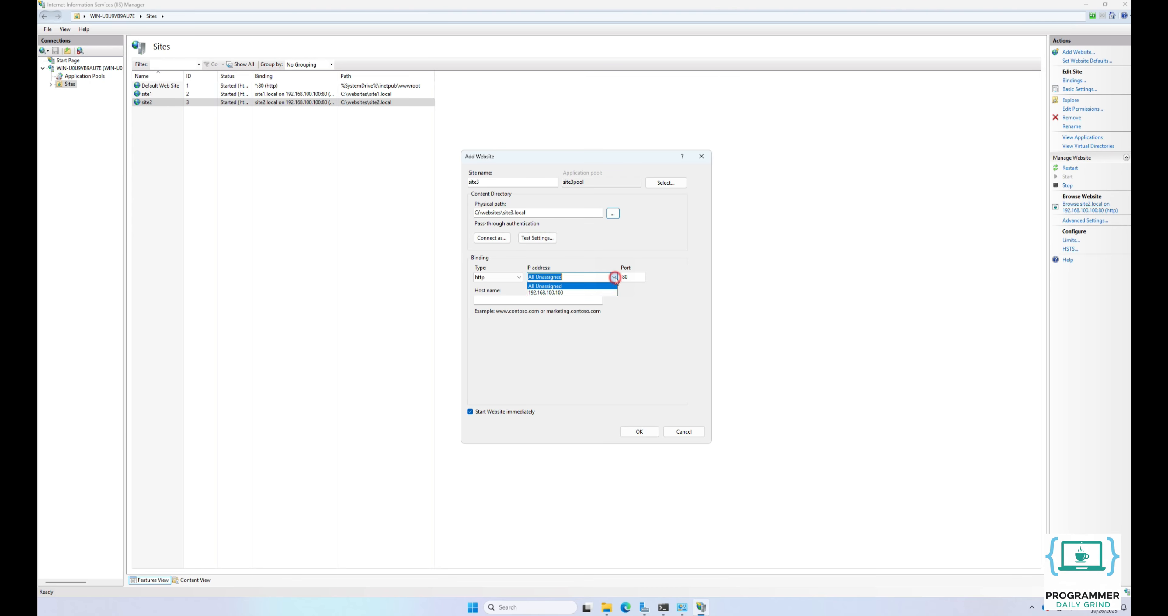
pyautogui.click(609, 292)
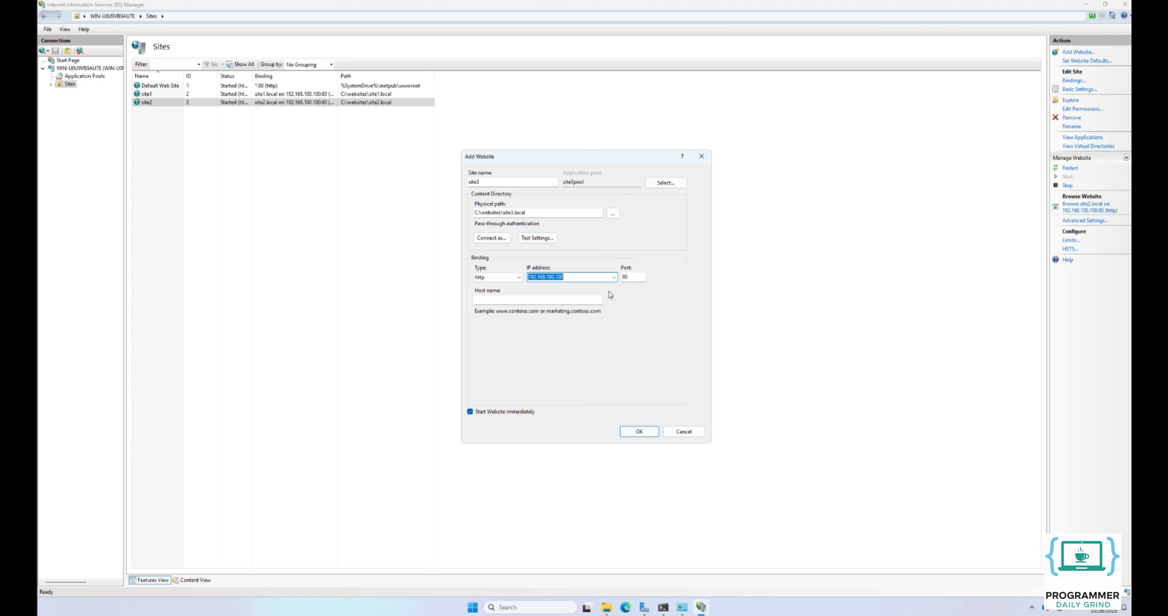
pyautogui.click(592, 300)
pyautogui.write('site3.local')
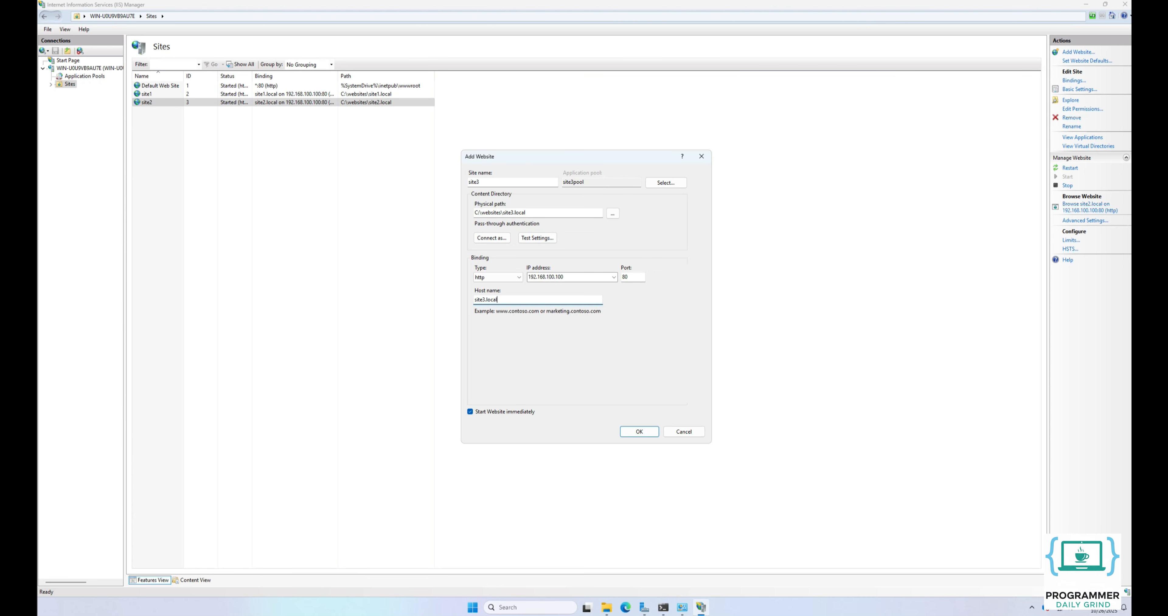
pyautogui.click(648, 432)
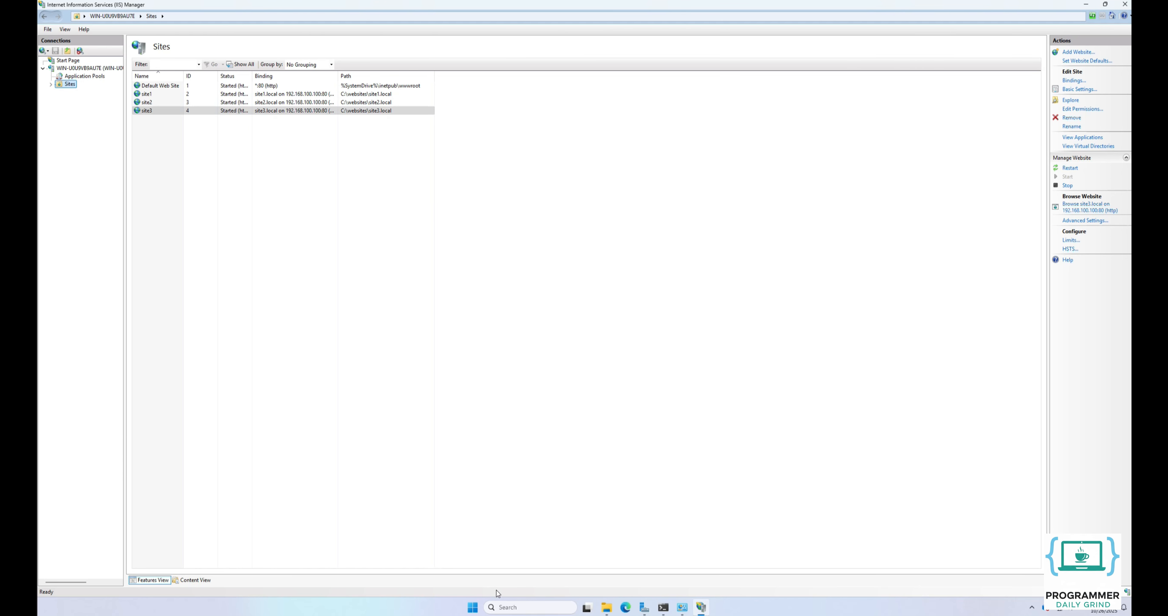
# Step: Search for Notepad and run it as administrator
pyautogui.click(474, 607)
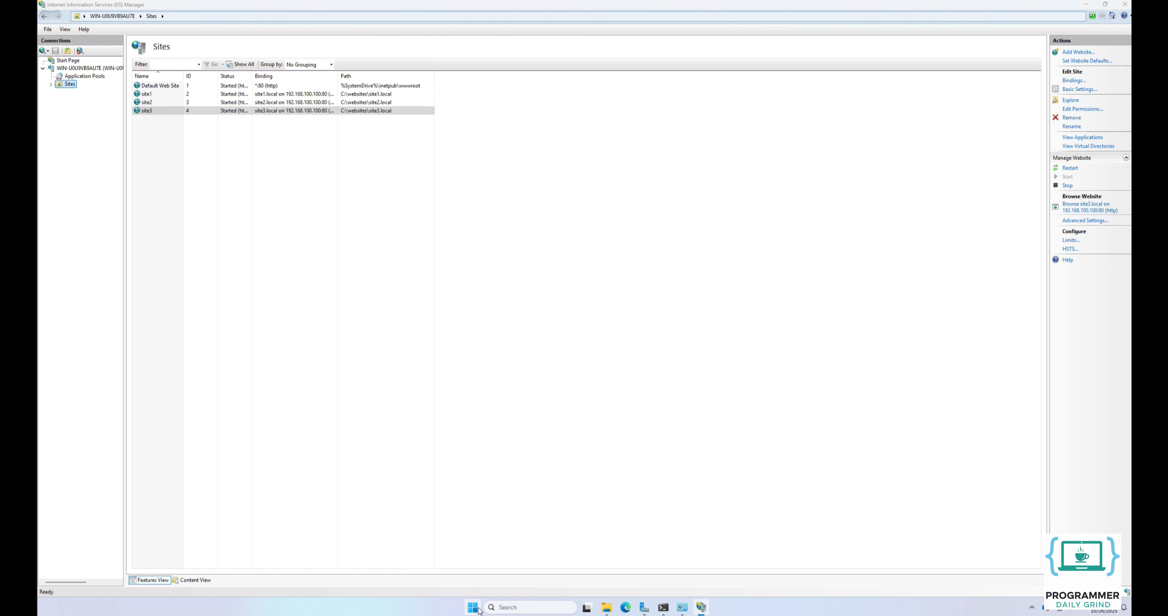
pyautogui.click(474, 608)
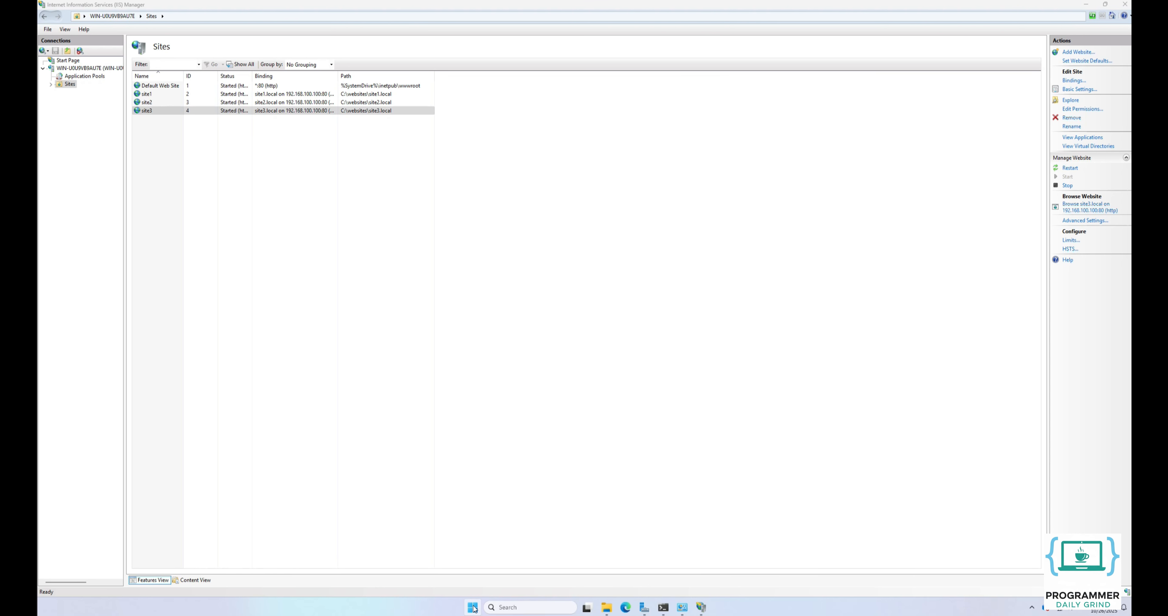
pyautogui.click(473, 607)
pyautogui.write('notepad')
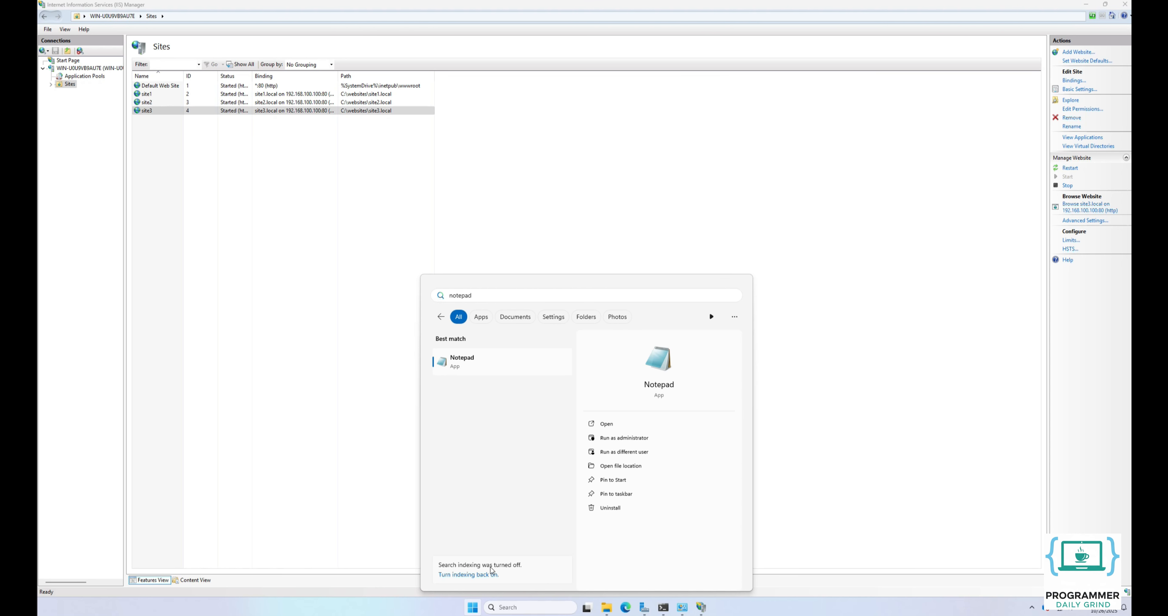
pyautogui.click(621, 437)
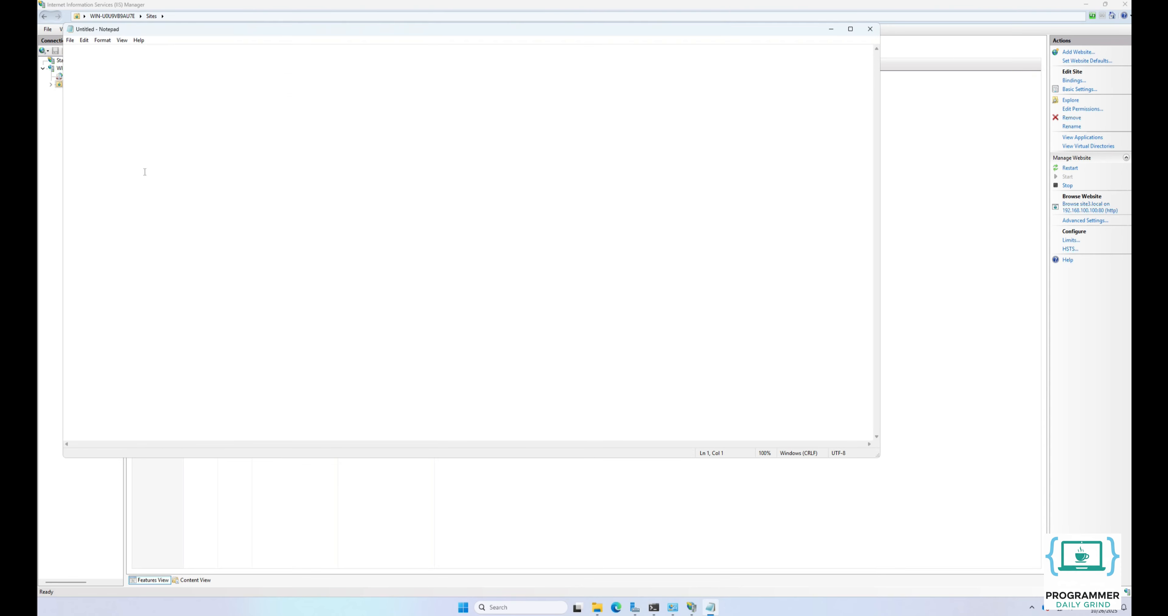
# Step: Start opening a file in Notepad and browse to the folder C:\Windows\System32\drivers\etc
pyautogui.click(70, 40)
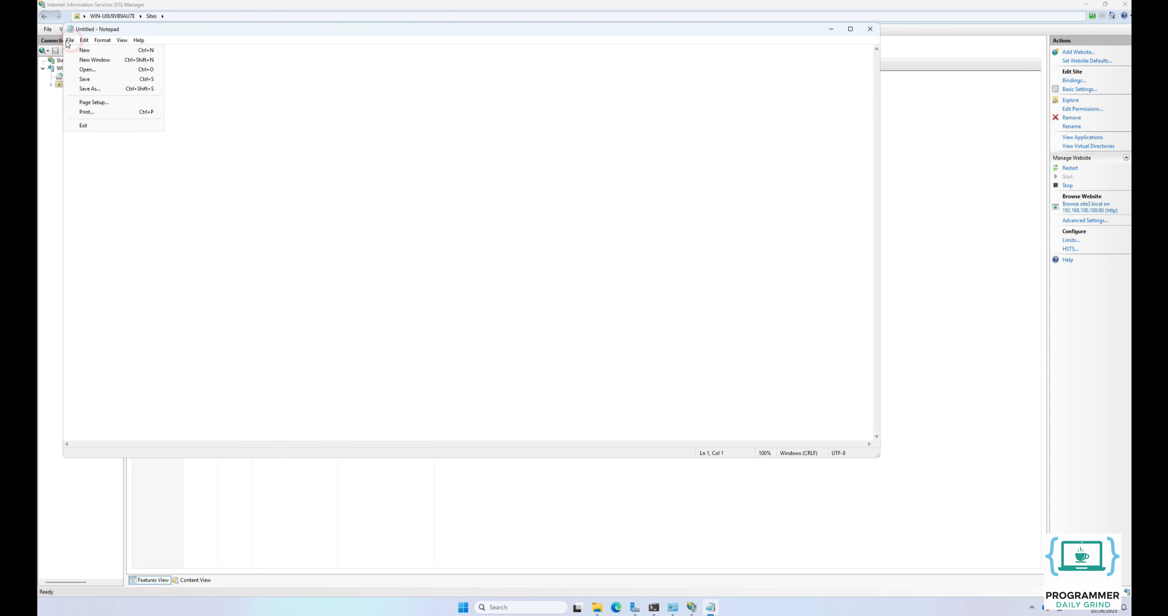
pyautogui.click(87, 71)
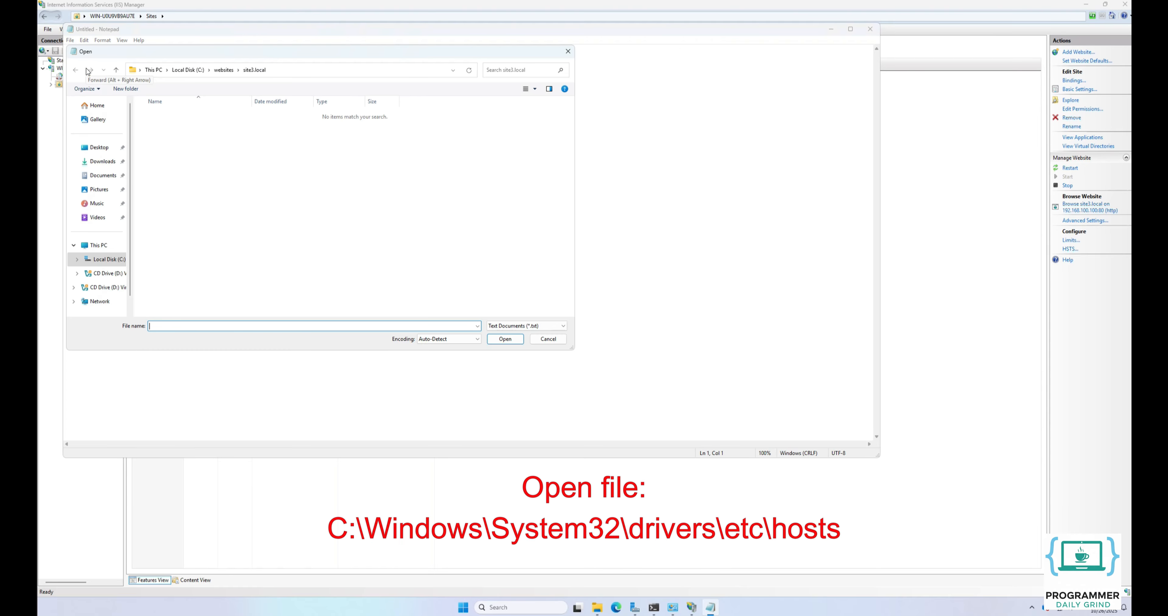
pyautogui.click(109, 259)
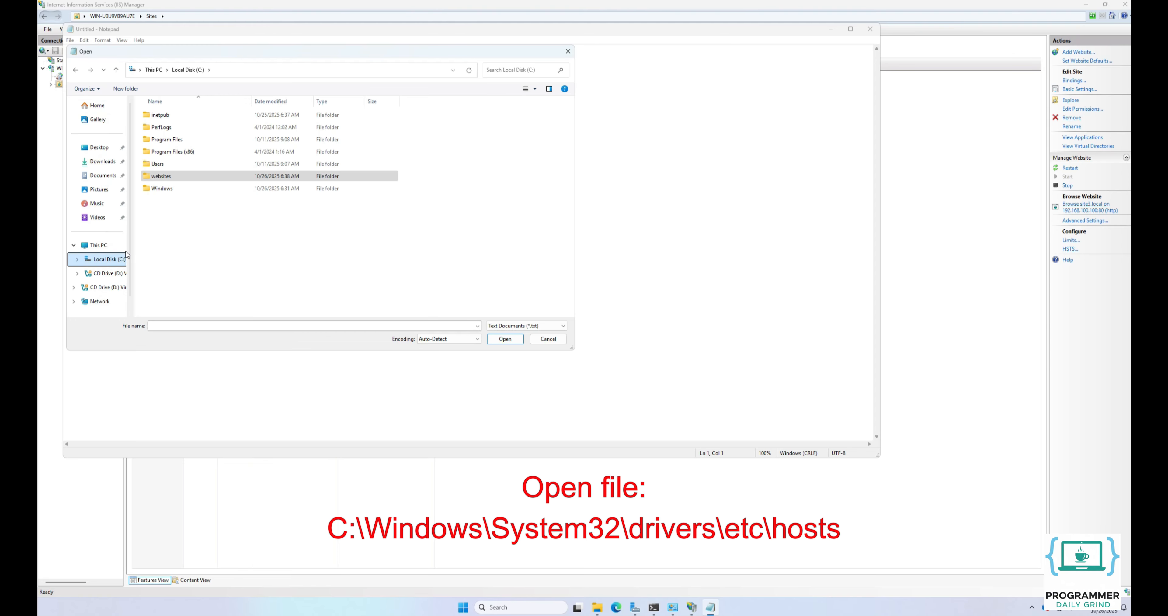
pyautogui.doubleClick(164, 188)
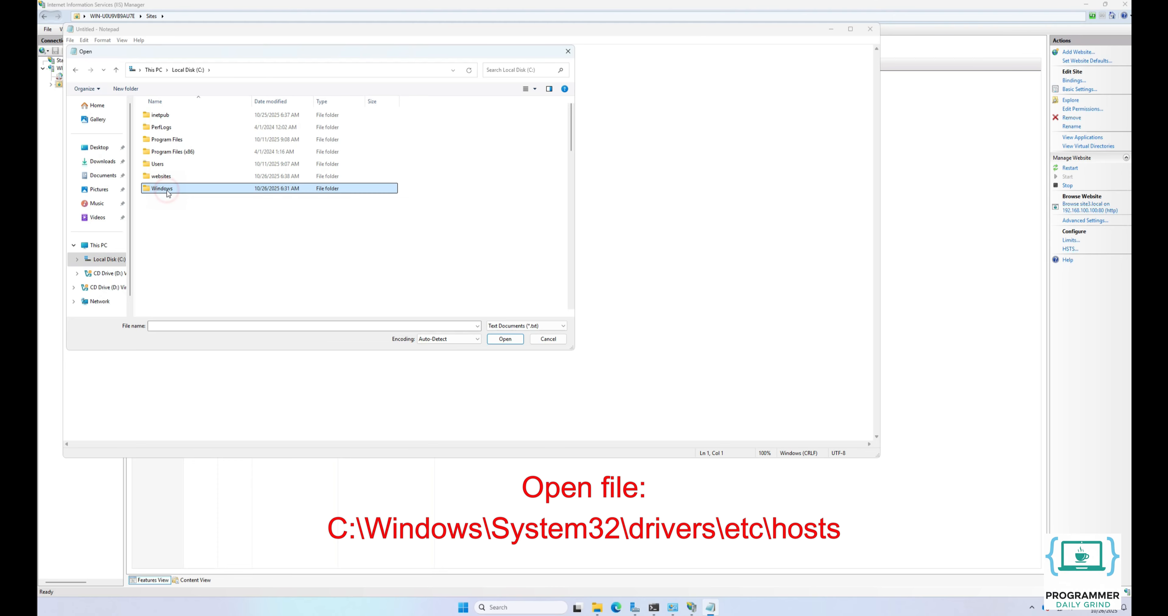
pyautogui.moveTo(571, 132); pyautogui.dragTo(569, 263)
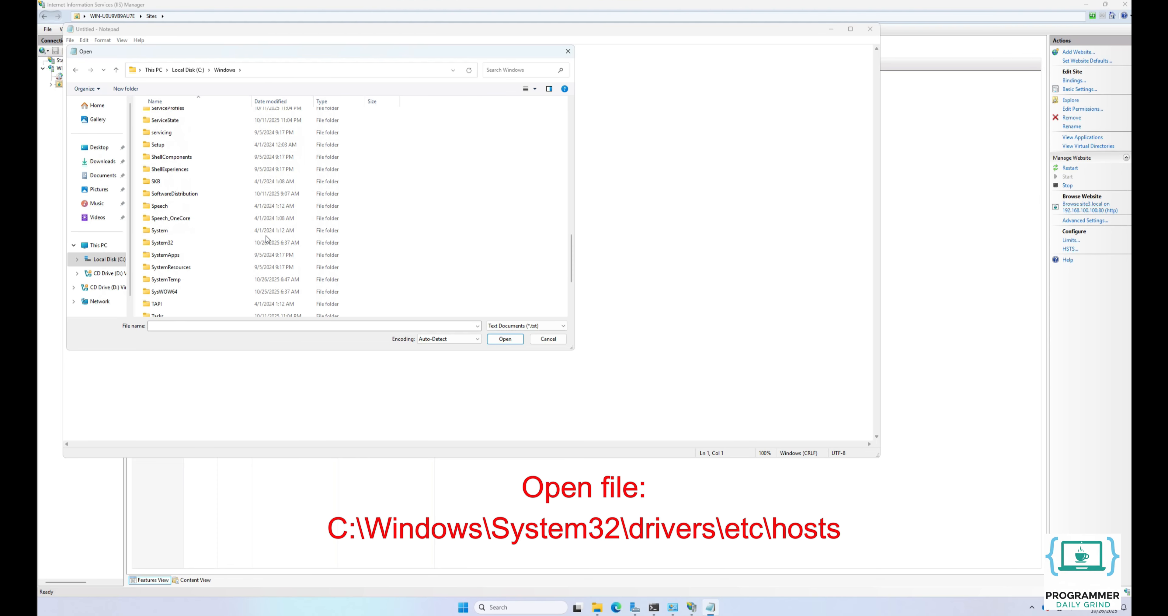
pyautogui.doubleClick(211, 242)
pyautogui.moveTo(572, 120); pyautogui.dragTo(576, 147)
pyautogui.click(219, 158)
pyautogui.doubleClick(219, 158)
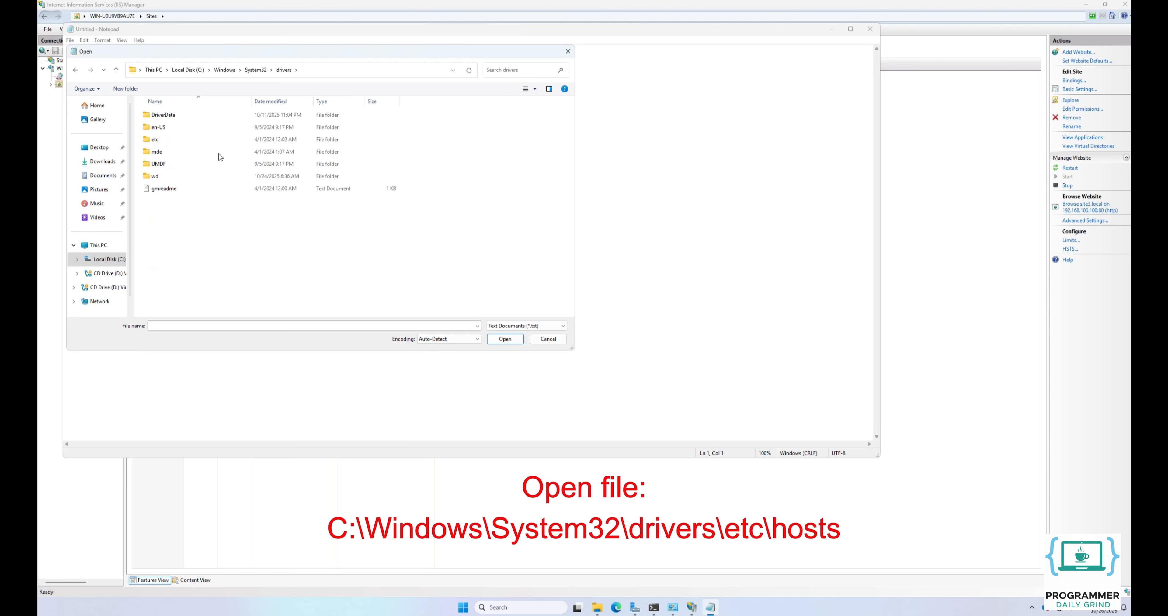
pyautogui.doubleClick(219, 139)
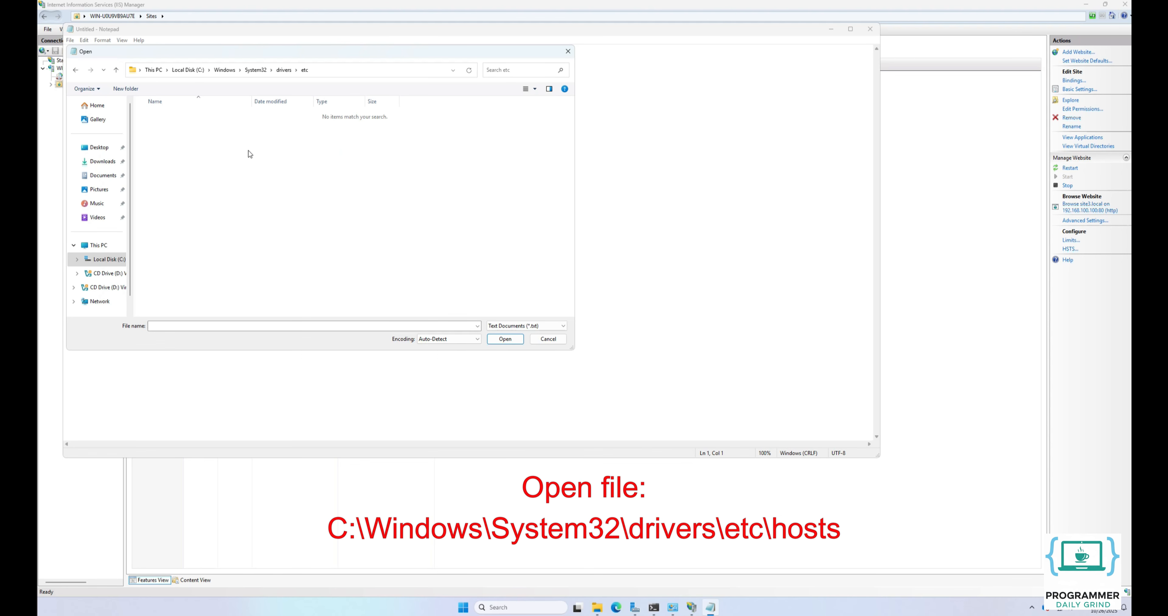
# Step: Show all file types in the etc folder and open the hosts file
pyautogui.click(504, 326)
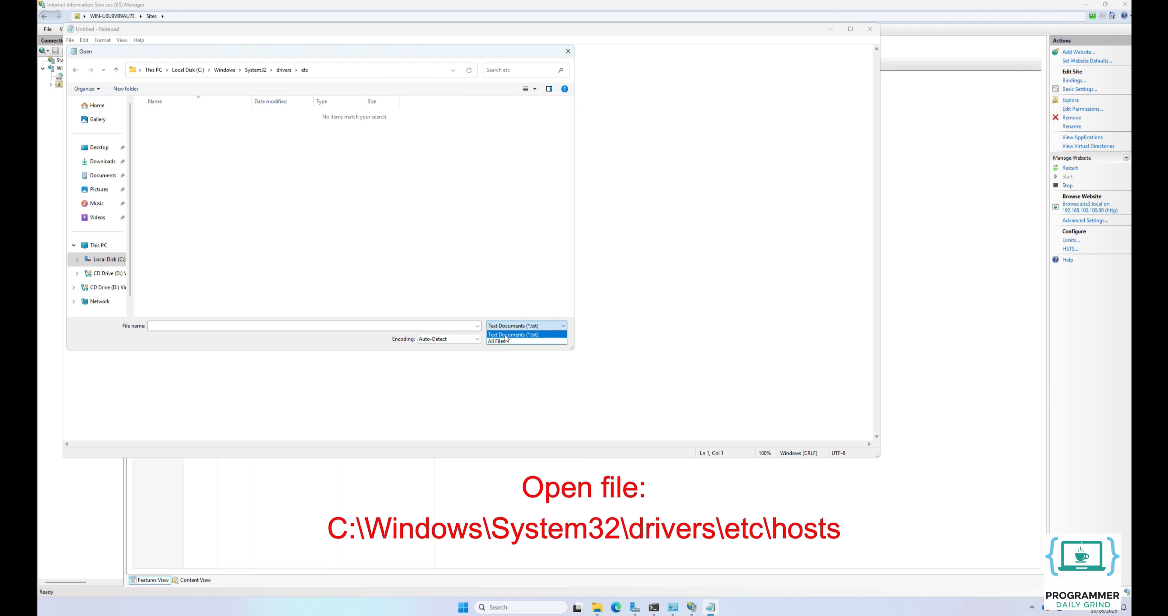
pyautogui.click(507, 339)
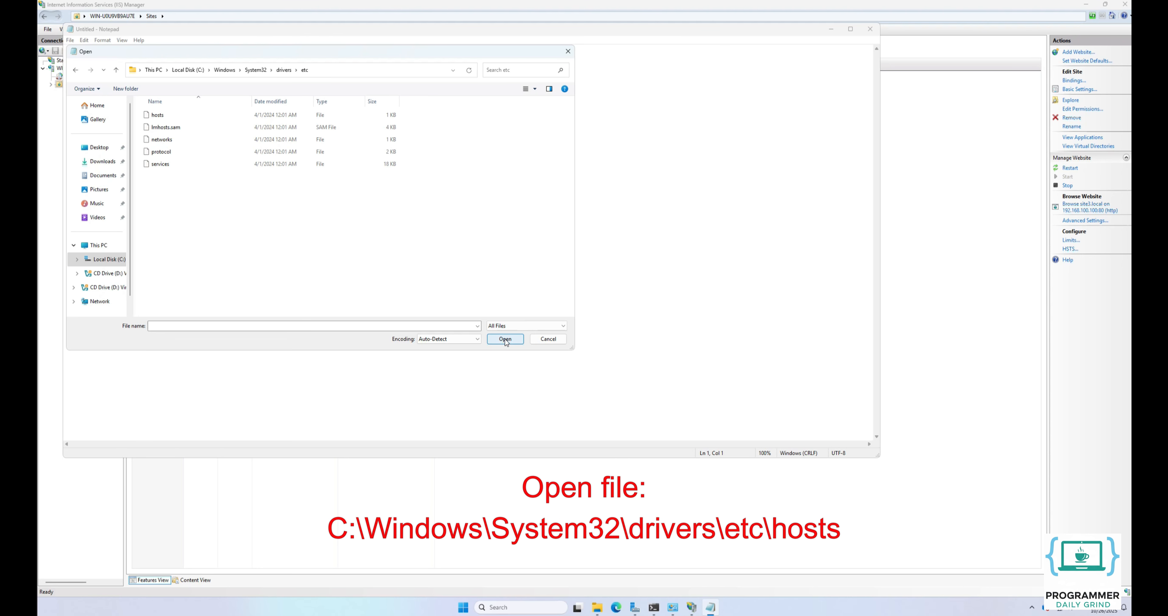
pyautogui.click(156, 115)
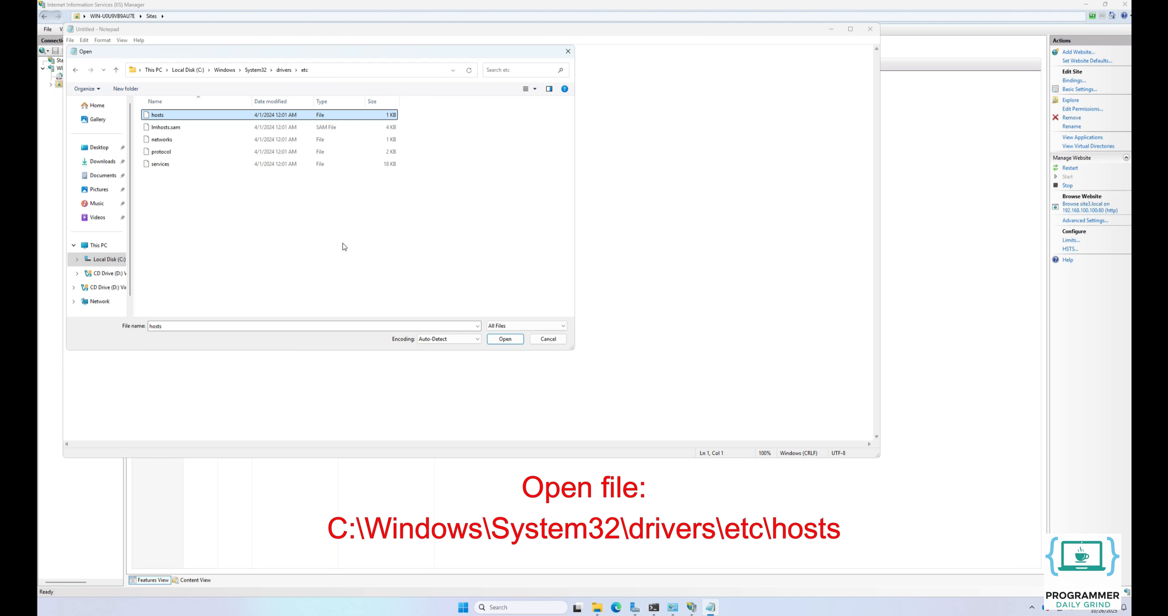
pyautogui.click(504, 339)
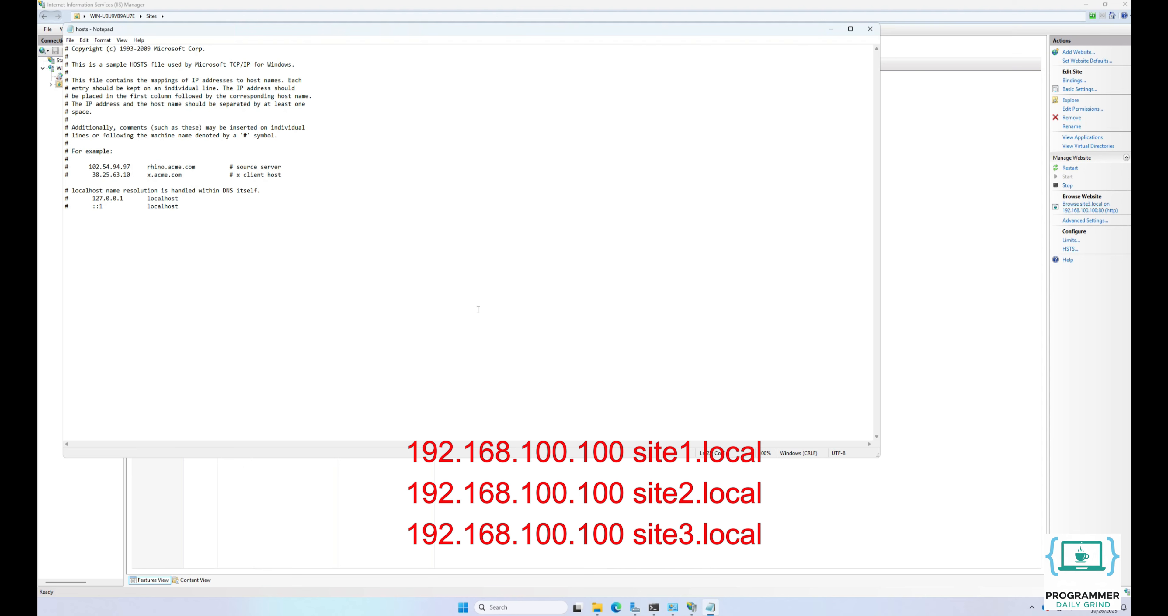
# Step: Append hosts entries mapping 192.168.100.100 to site1.local, site2.local and site3.local on separate lines, and save the file
pyautogui.write('192.168.100.100 site1.local')
pyautogui.press('Return')
pyautogui.write('192.168.100.100 site')
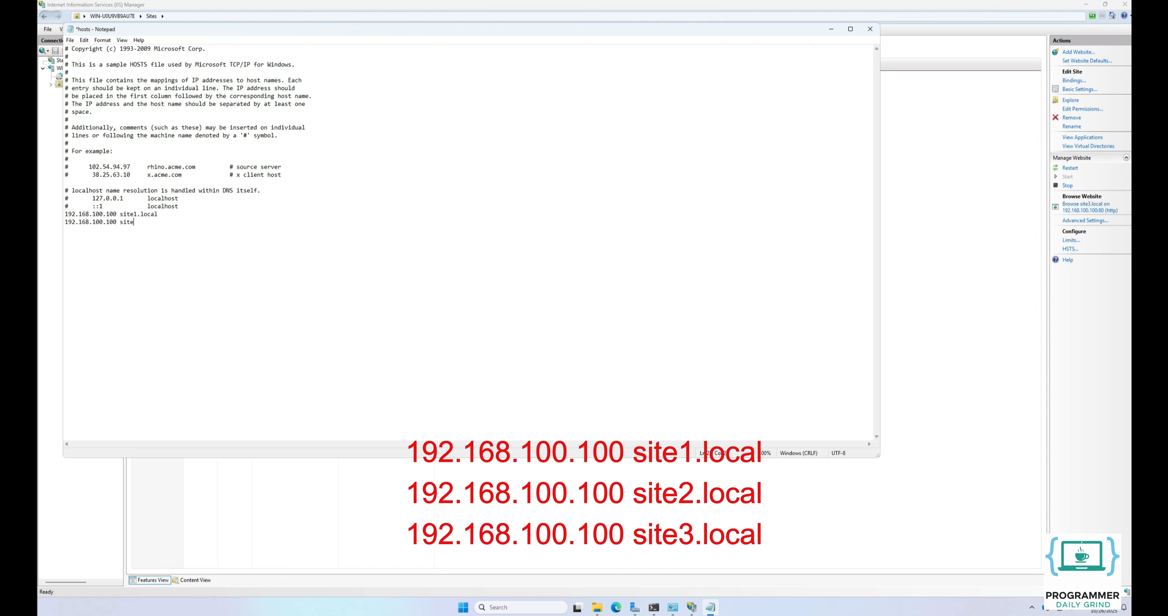
pyautogui.write('2.local')
pyautogui.press('Return')
pyautogui.write('192.168.100.100 site3.local')
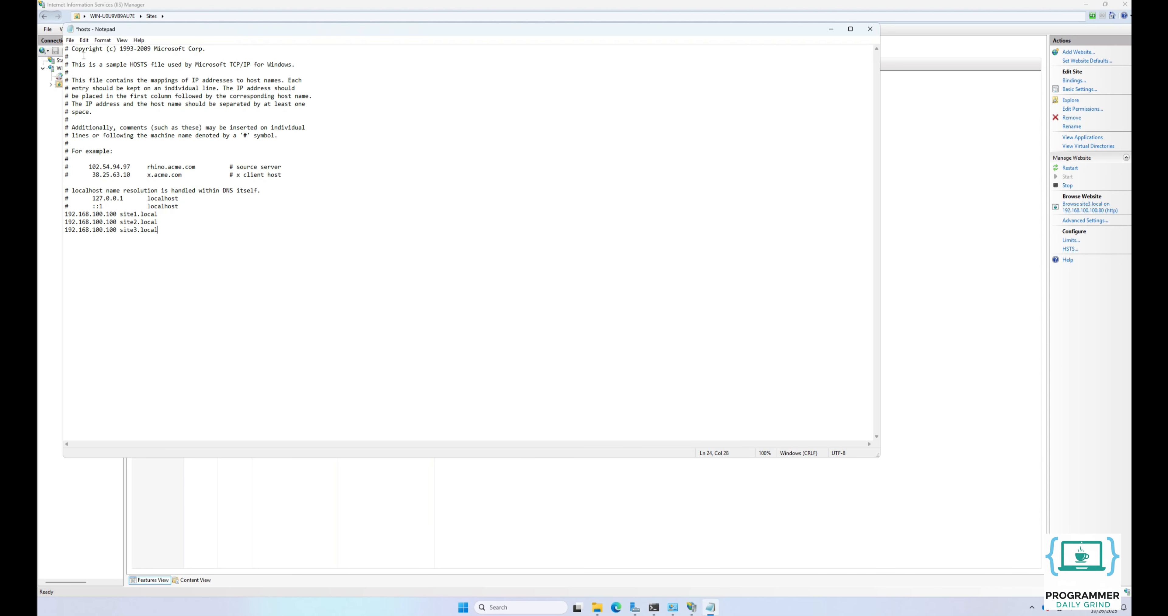
pyautogui.click(70, 40)
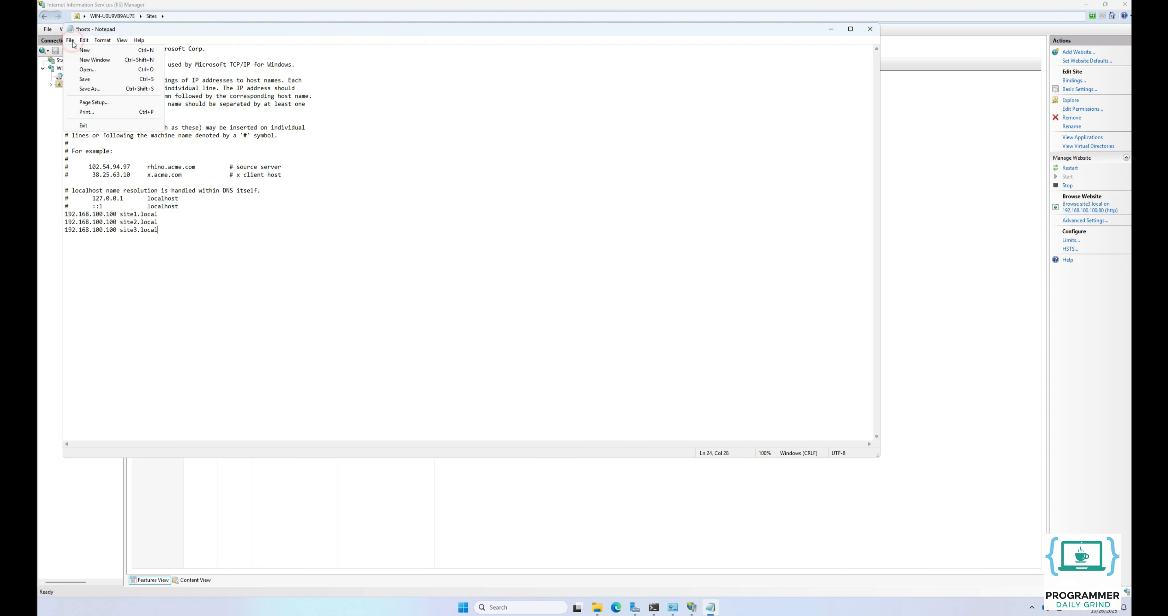
pyautogui.click(93, 79)
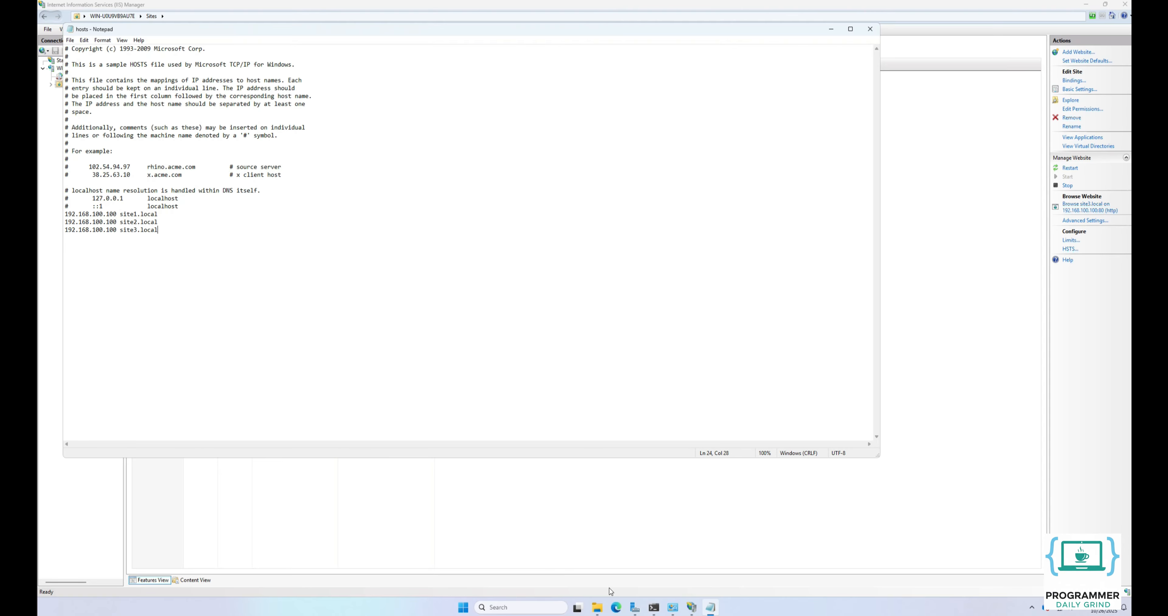
# Step: Switch to Microsoft Edge and load site1.local to test the first website
pyautogui.click(616, 607)
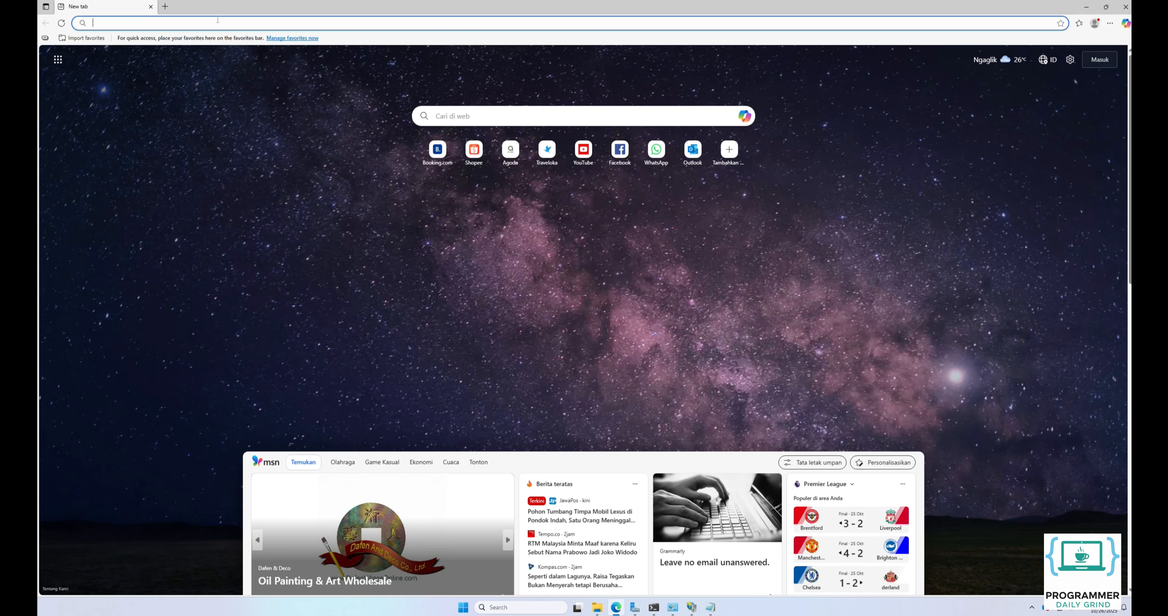
pyautogui.write('site1.loca')
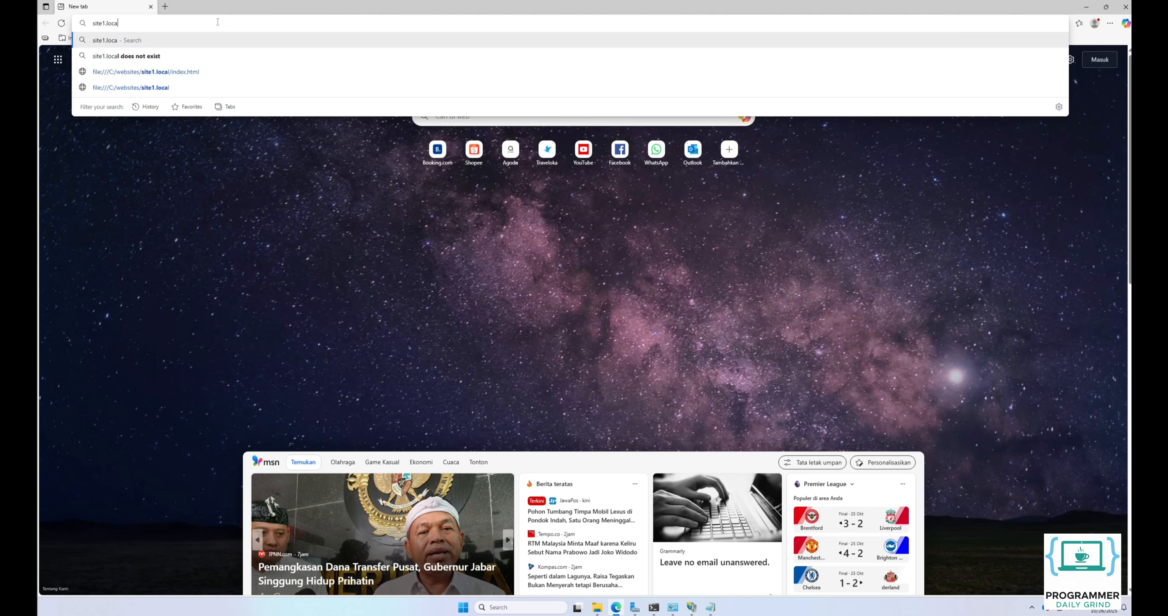
pyautogui.write('l')
pyautogui.press('Return')
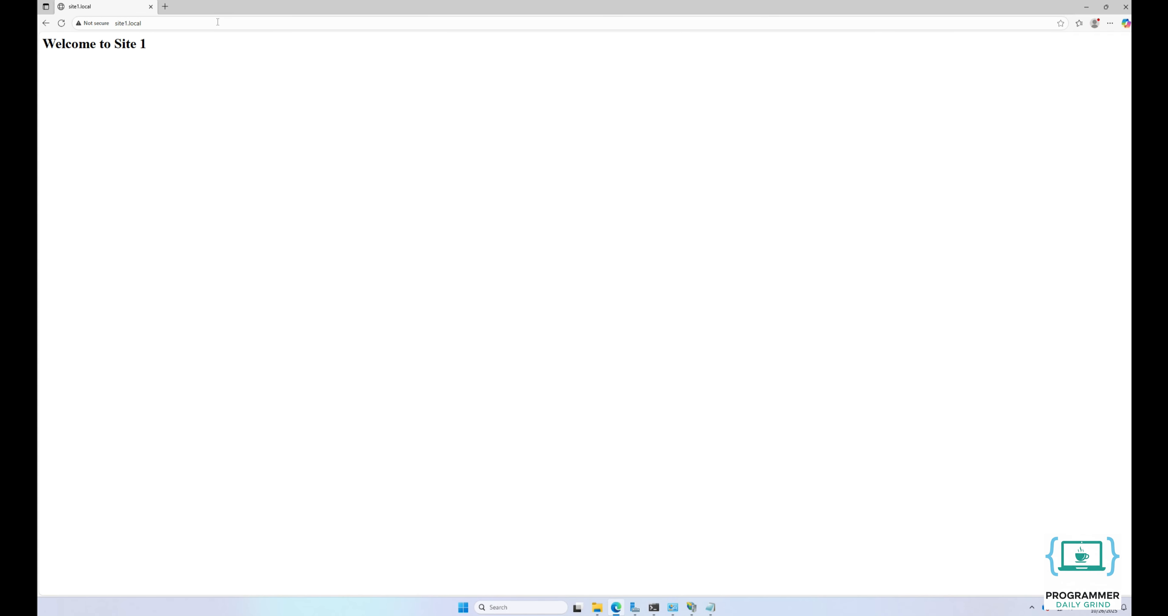
# Step: Load site2.local in a new browser tab to test the second website
pyautogui.click(165, 7)
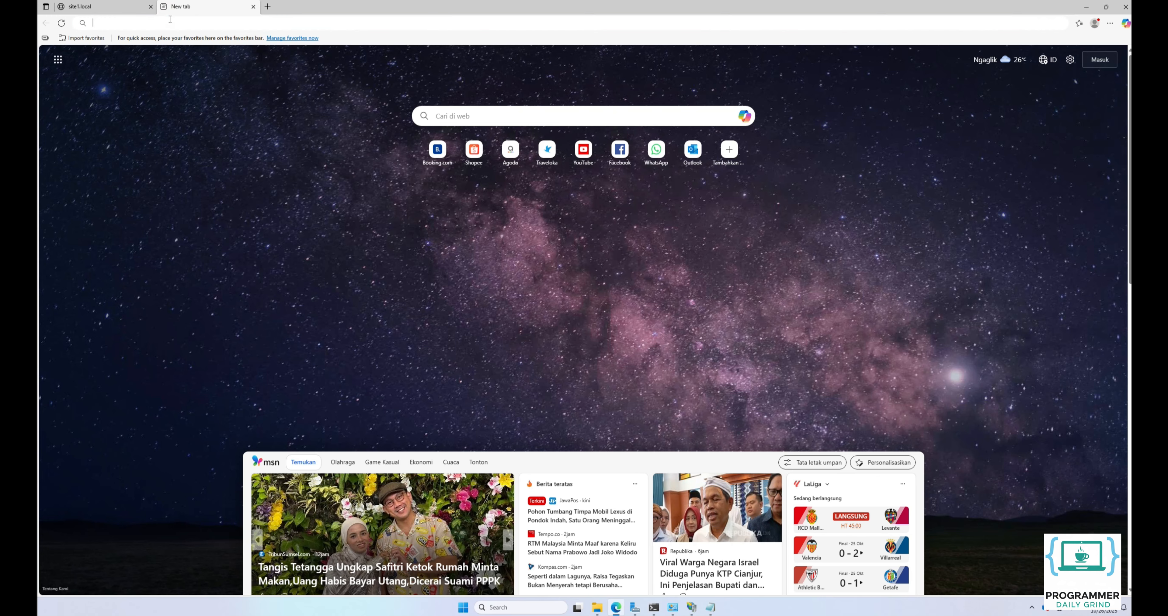
pyautogui.click(178, 22)
pyautogui.write('site2.local')
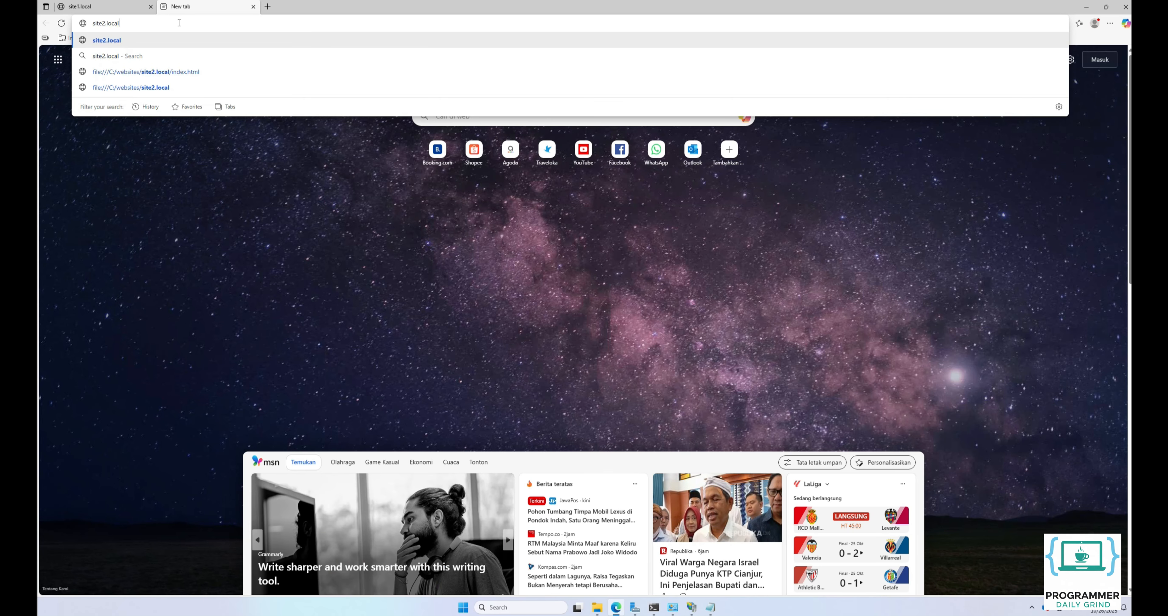
pyautogui.press('Return')
# Step: Load site3.local in another new browser tab to test the third website
pyautogui.click(268, 9)
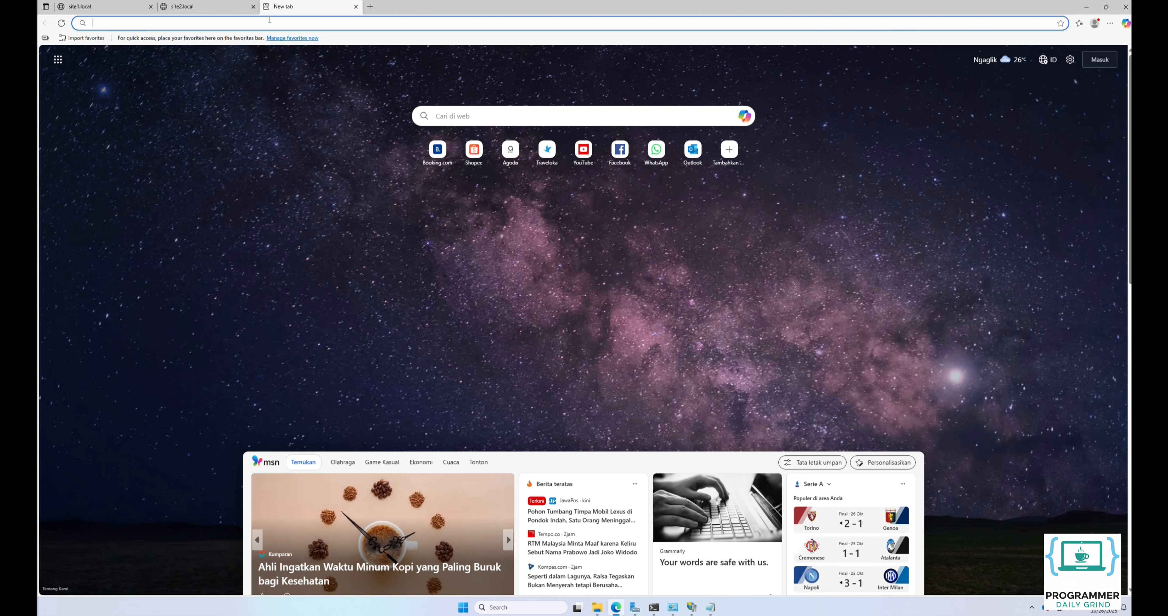
pyautogui.write('site3.local')
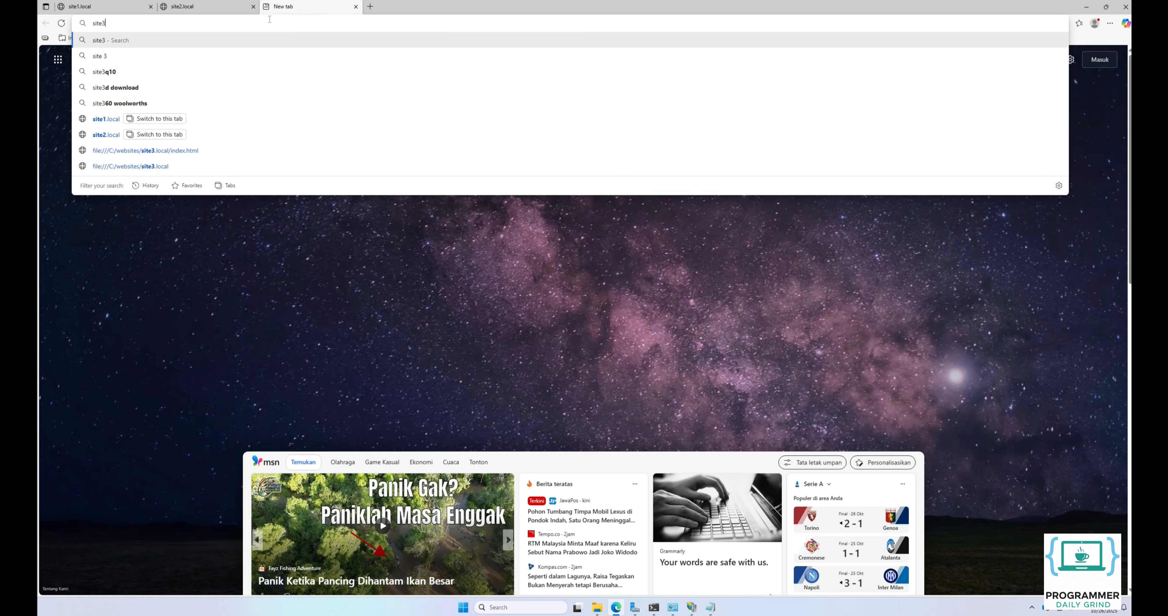
pyautogui.press('Return')
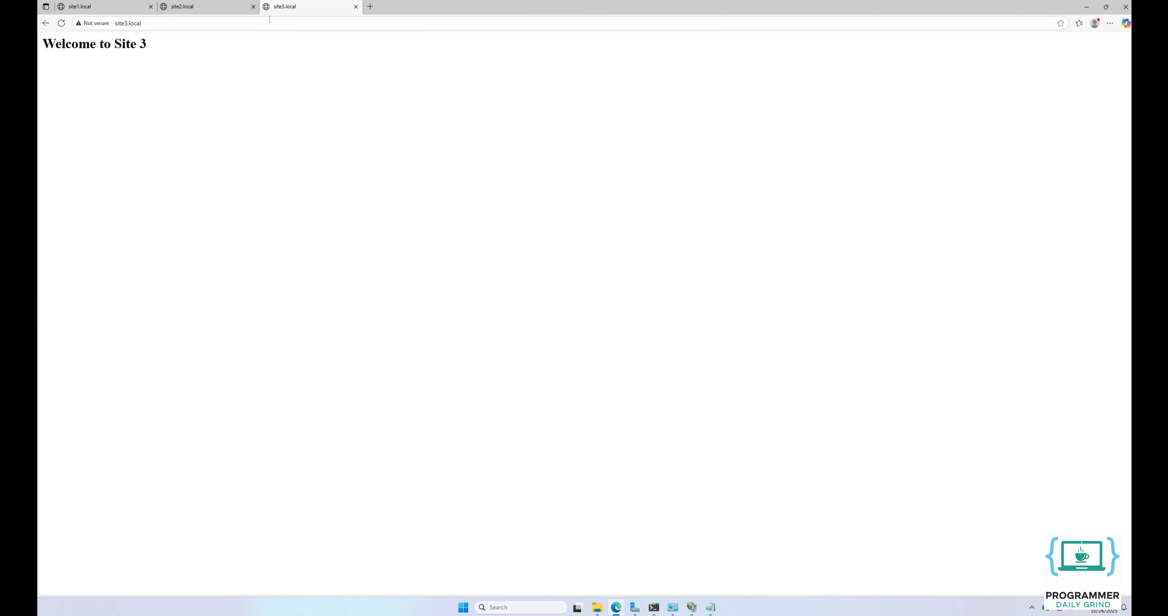